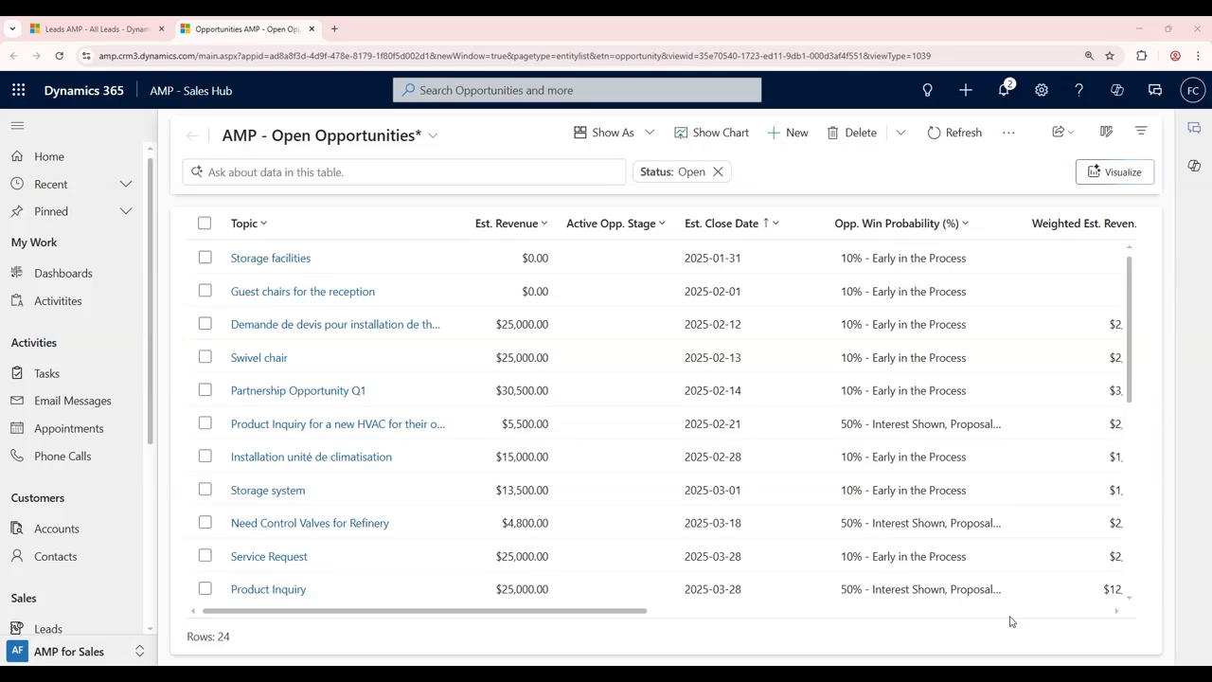
click(390, 223)
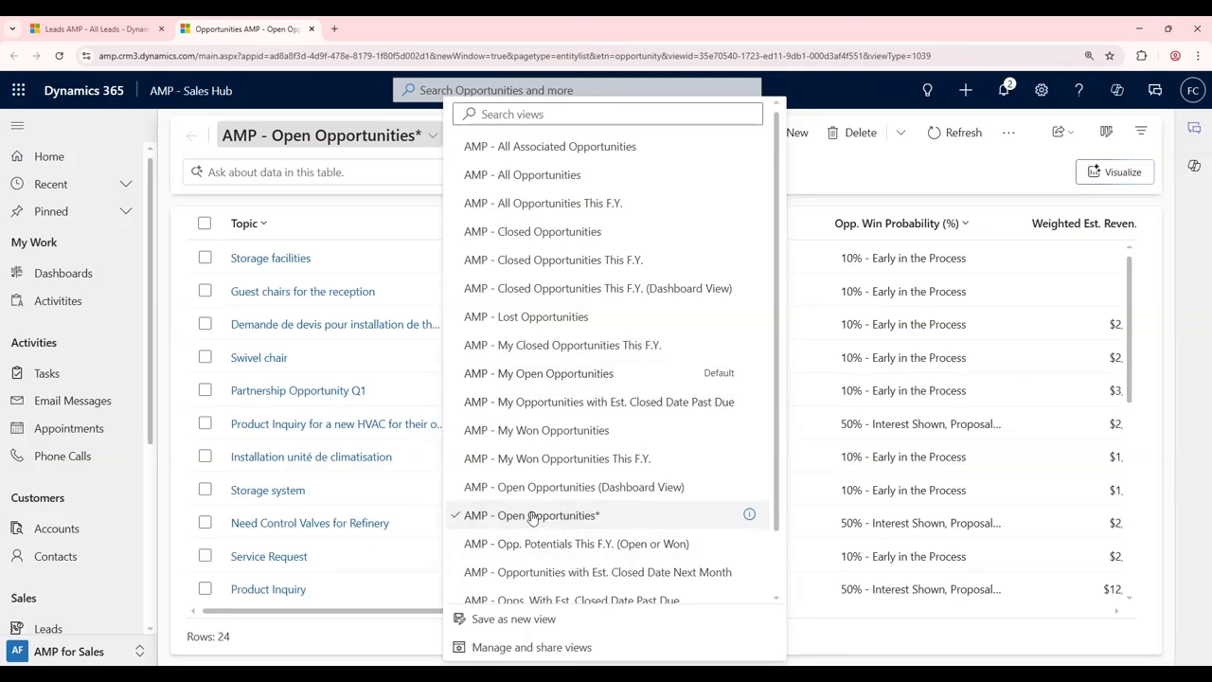
click(865, 201)
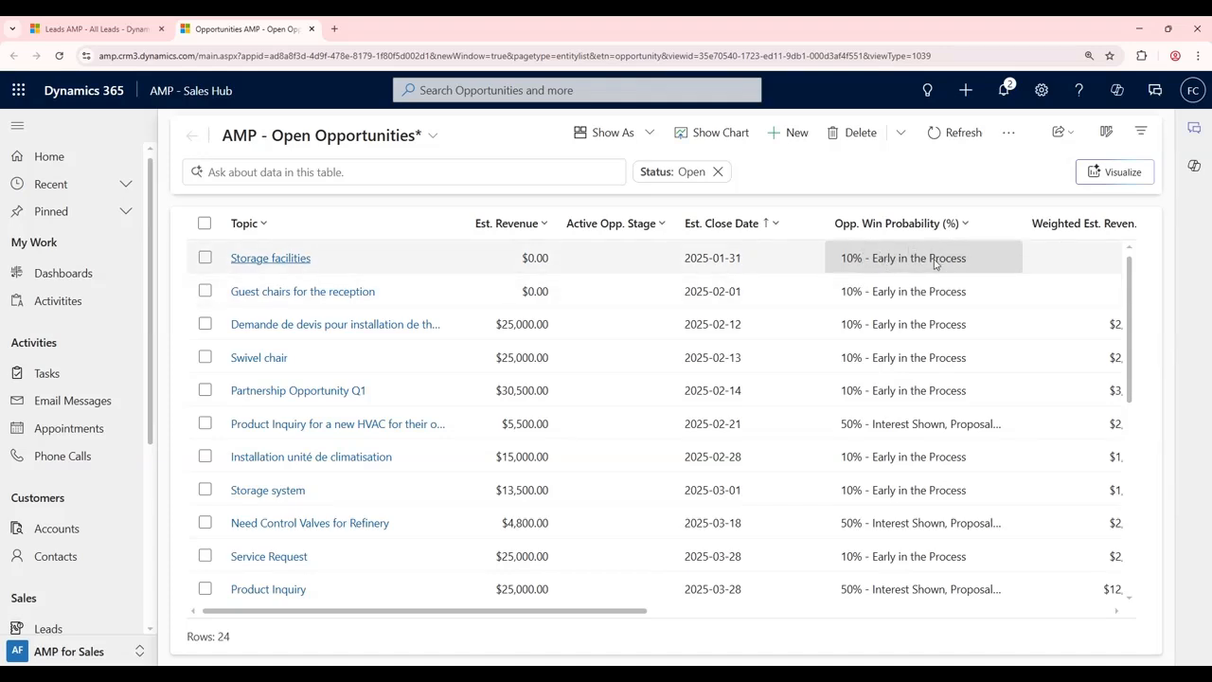
Step: Filter the Opp. Win Probability (%) column to 10% - Early in the Process, leaving 20 rows
click(898, 223)
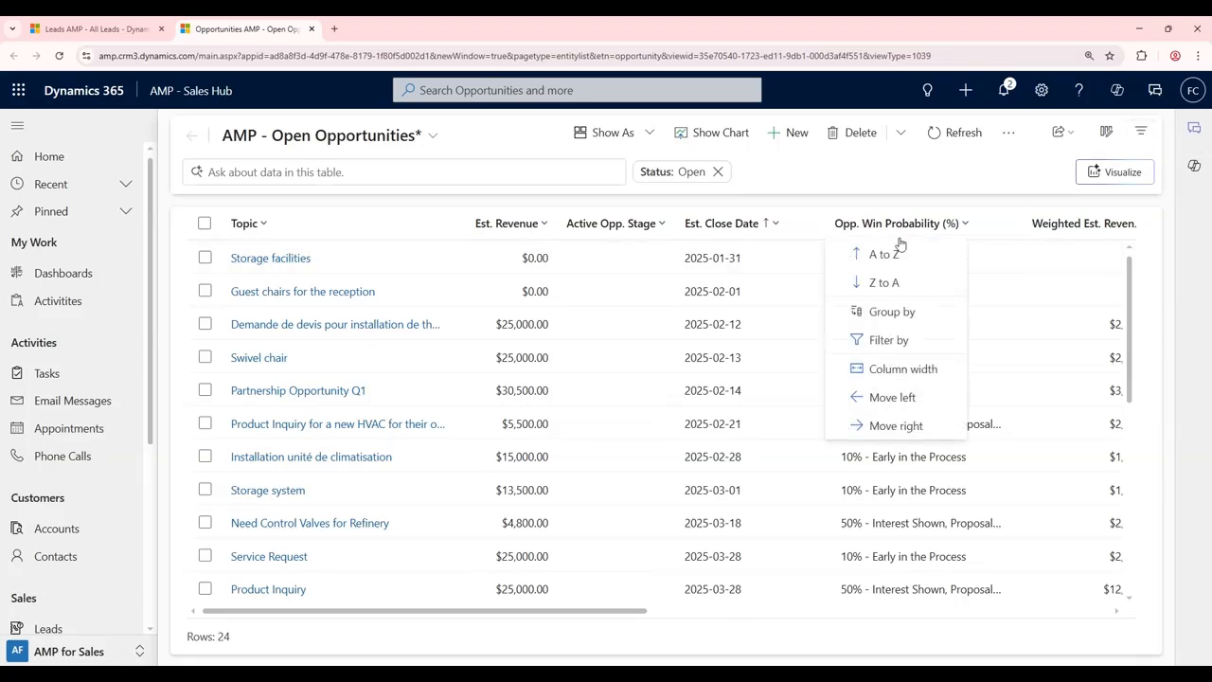
click(890, 342)
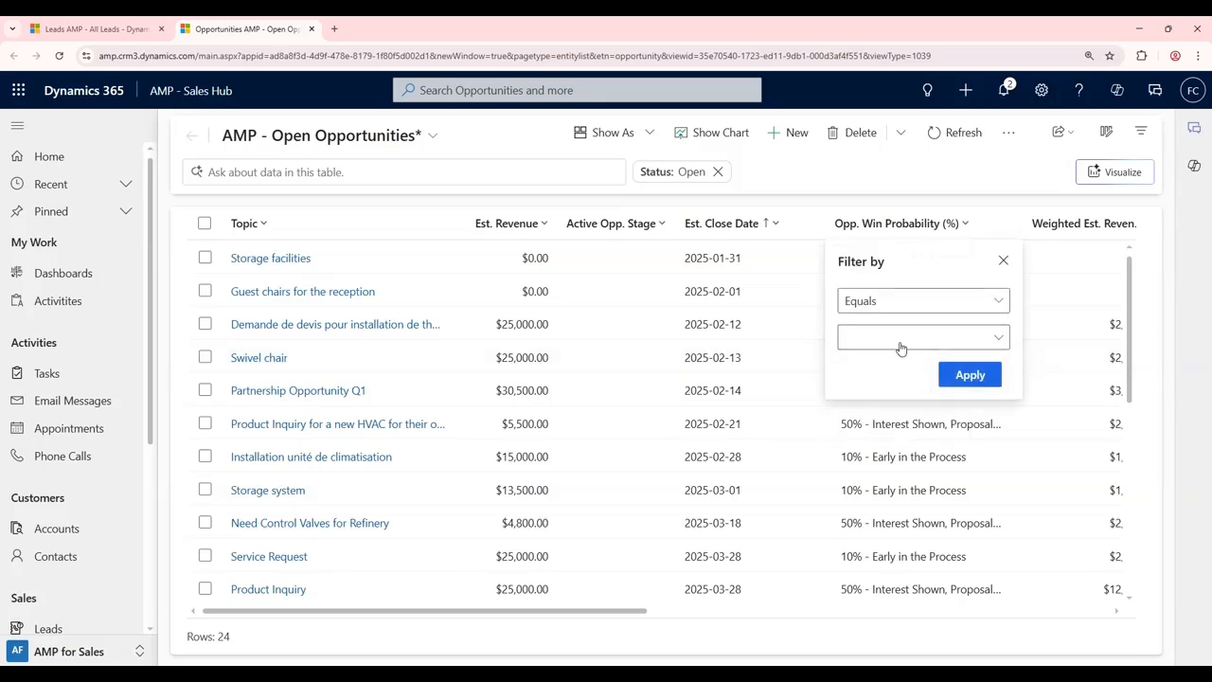
click(900, 339)
click(925, 367)
click(941, 292)
click(975, 372)
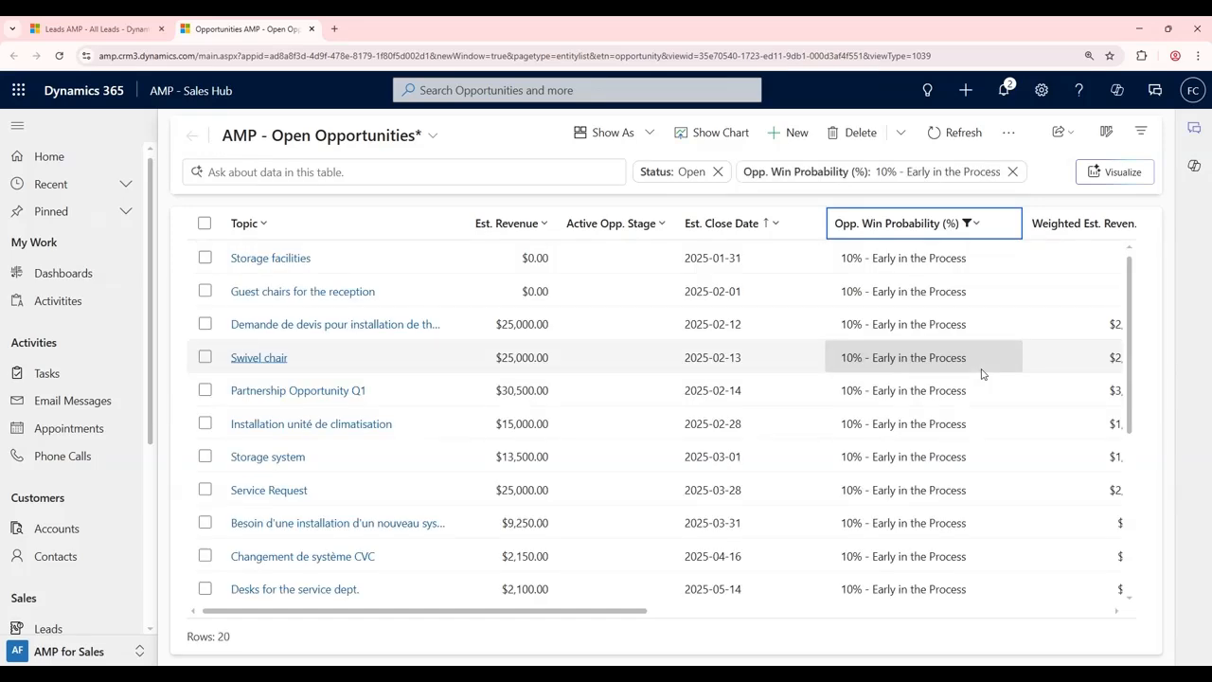
Step: Save the filtered list as a new view, starting its name with the prefix 'FC-'
click(438, 143)
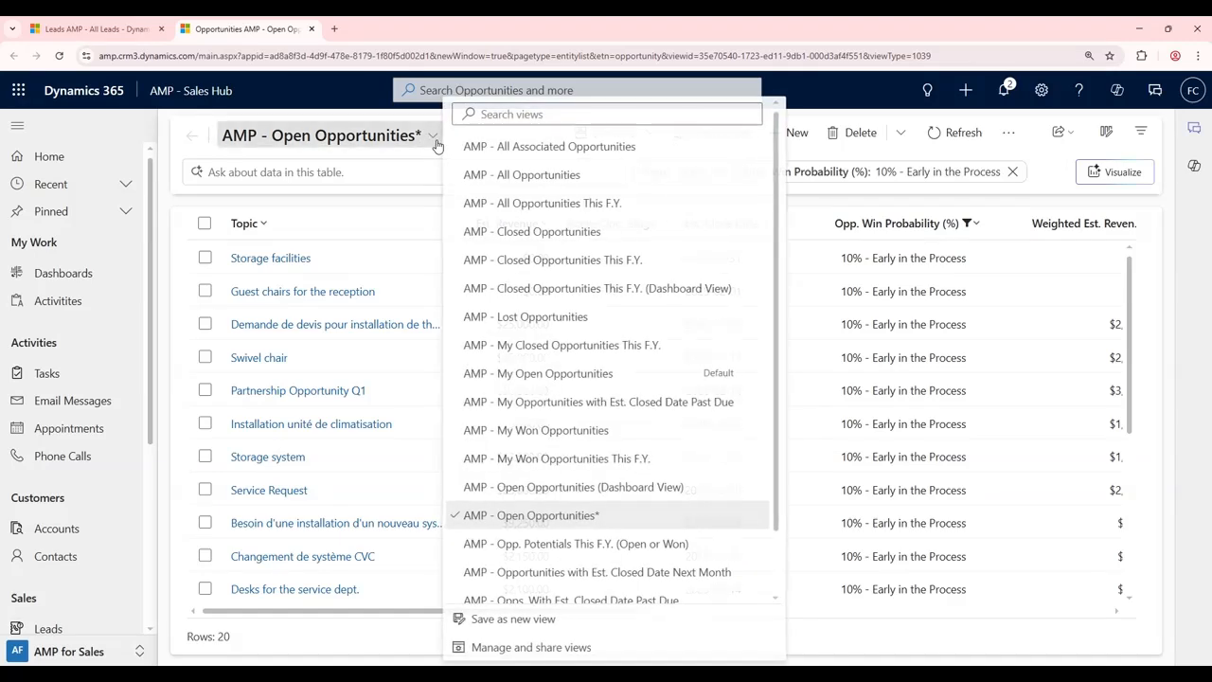
click(529, 620)
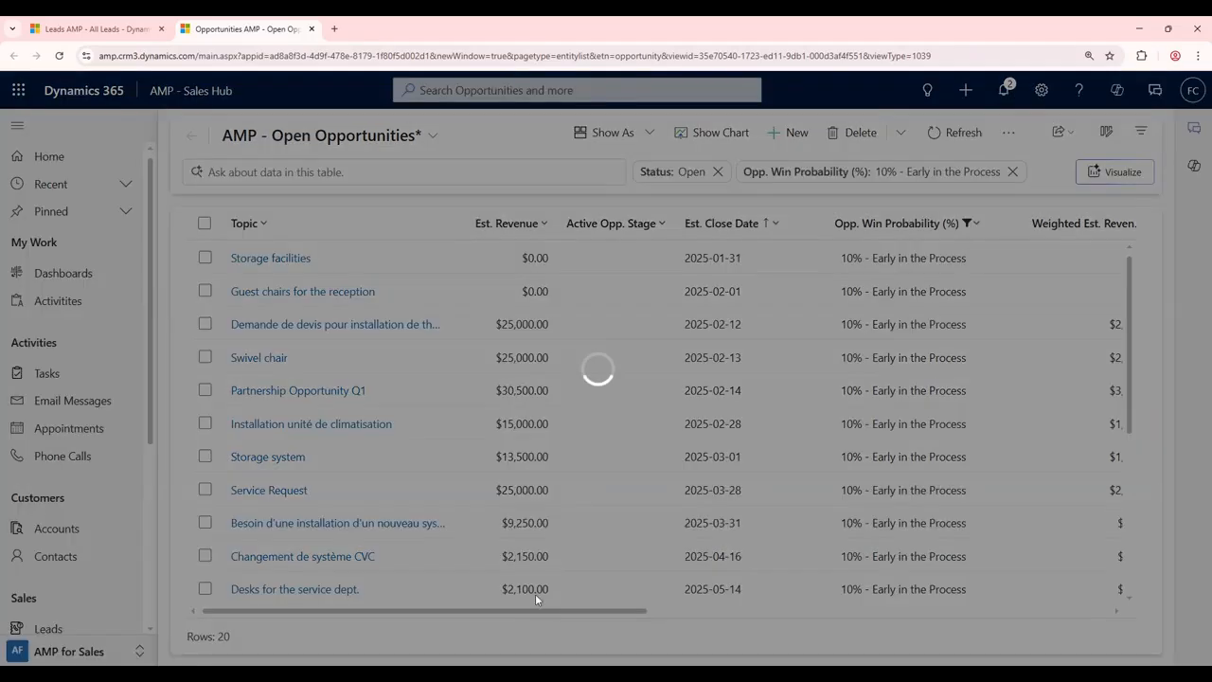
click(629, 337)
text(FC-AMP - Open Opportu)
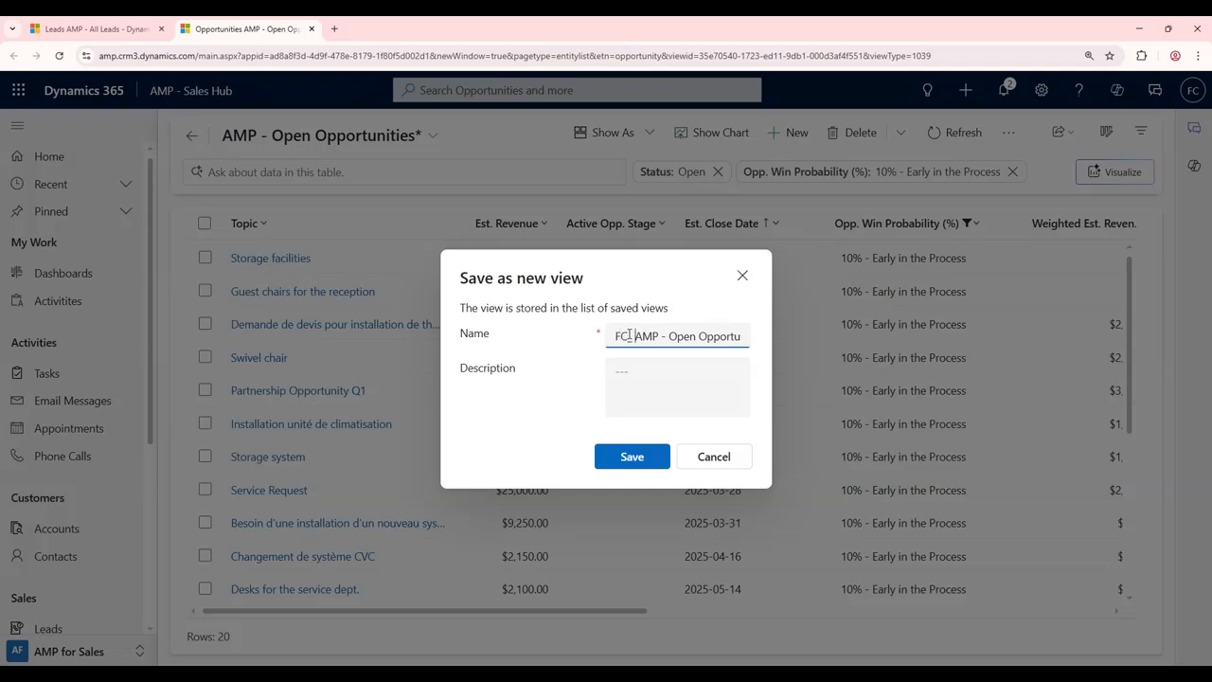
key(Left)
key(Left)
key(Left)
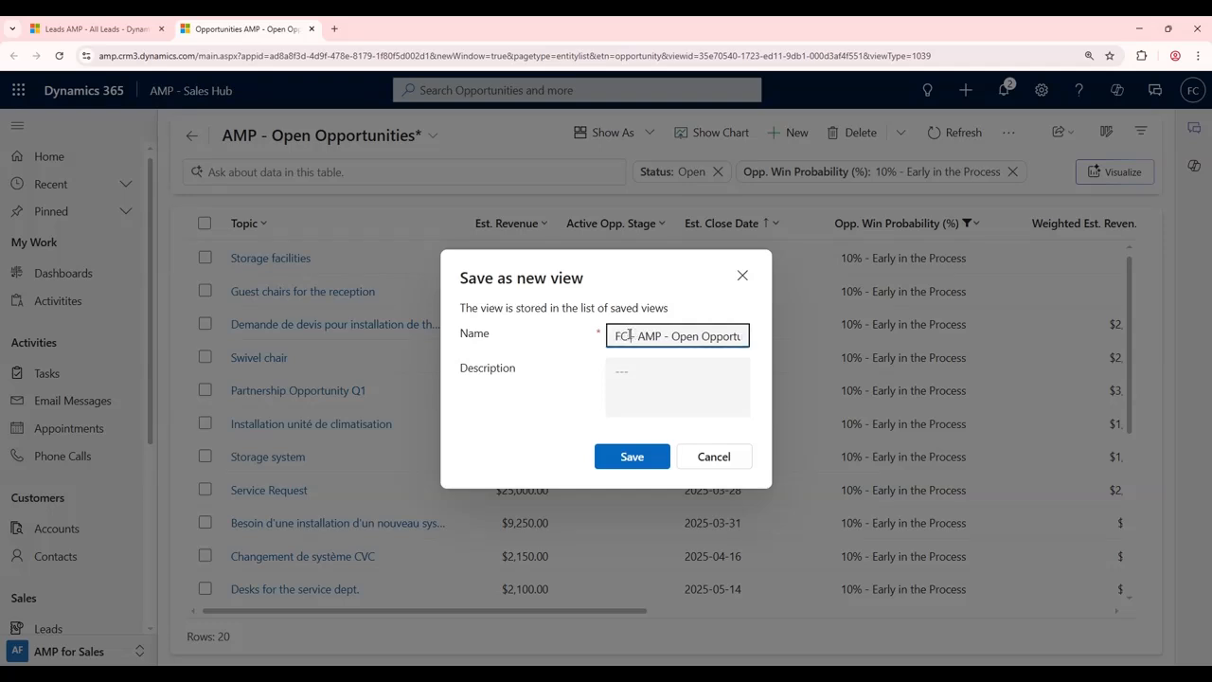
key(shift+Home)
Step: Insert '10% Win Probability -' before 'Open' in the view name and save the view
key(End)
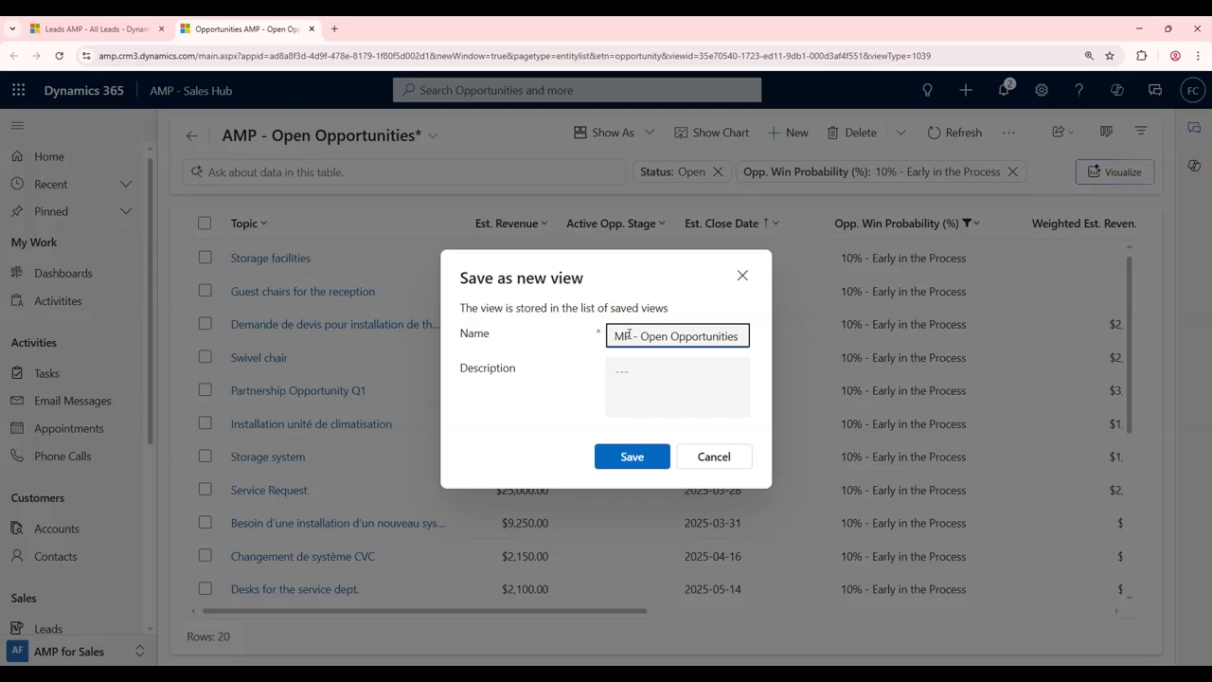
key(ctrl+Left)
key(ctrl+Left)
text(10% Win Probability -)
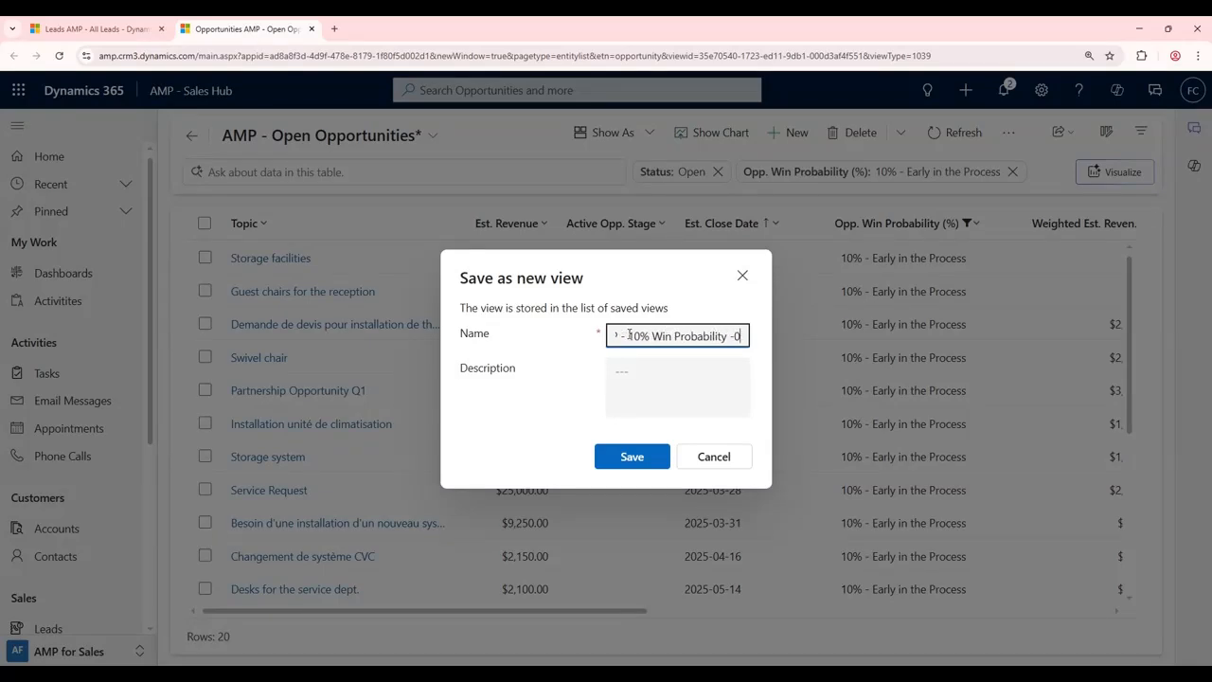
key(End)
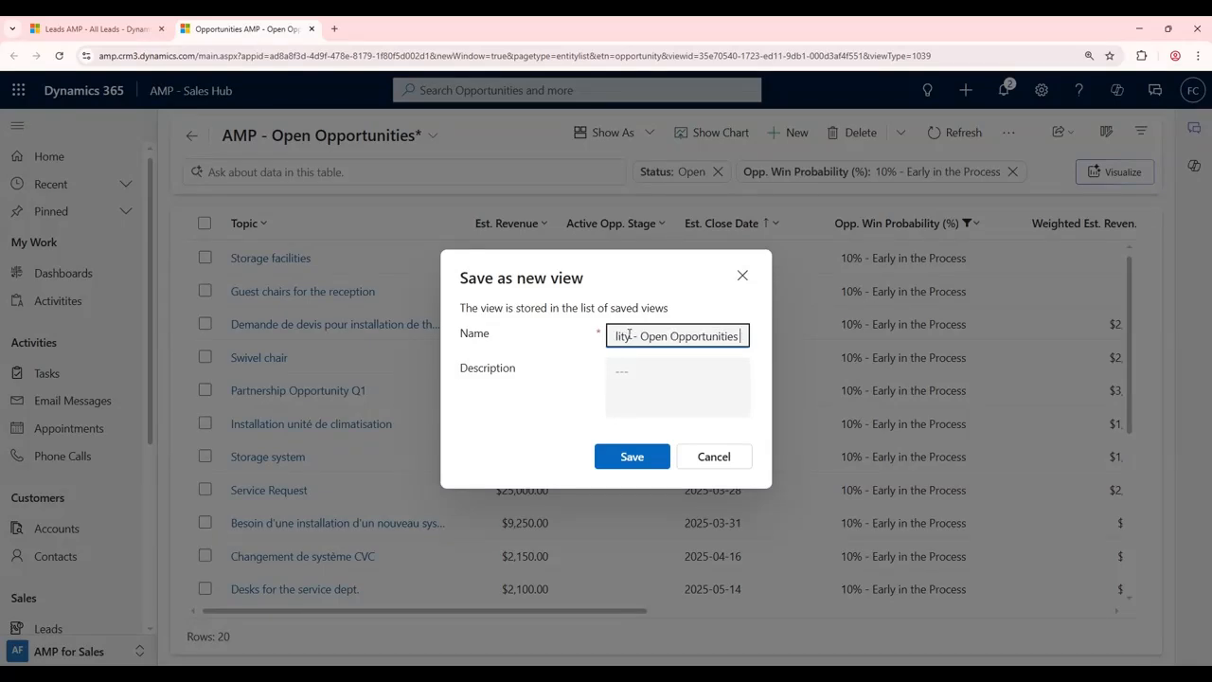
click(663, 381)
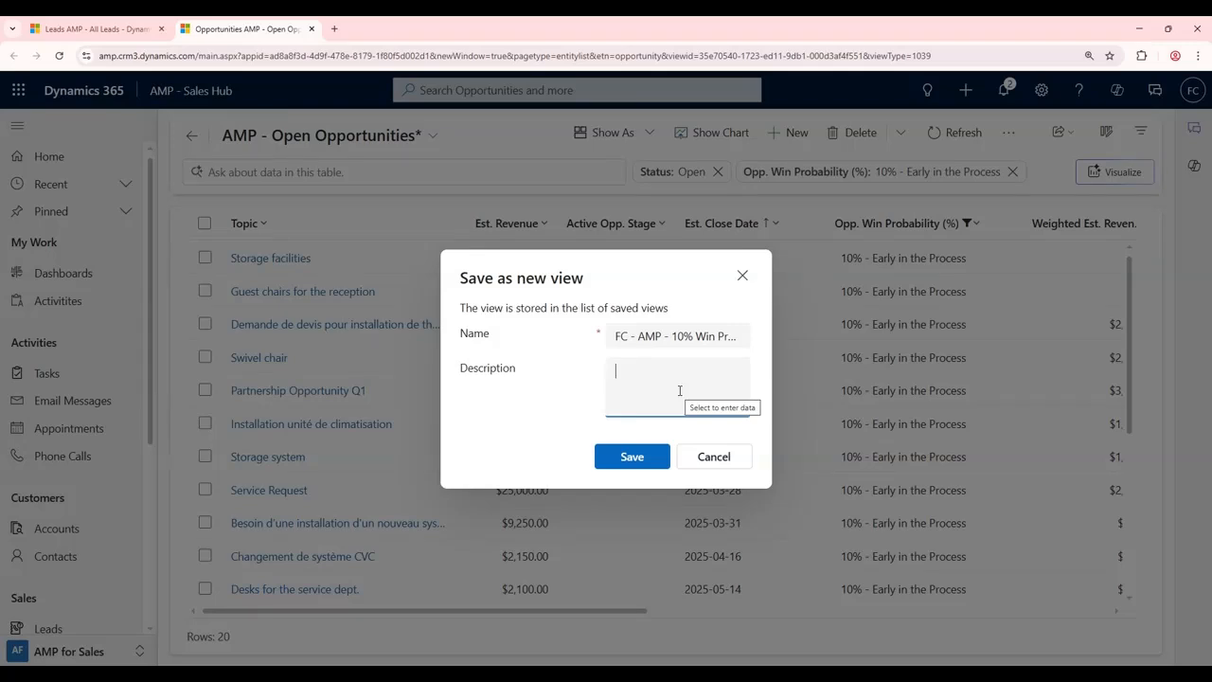
click(634, 459)
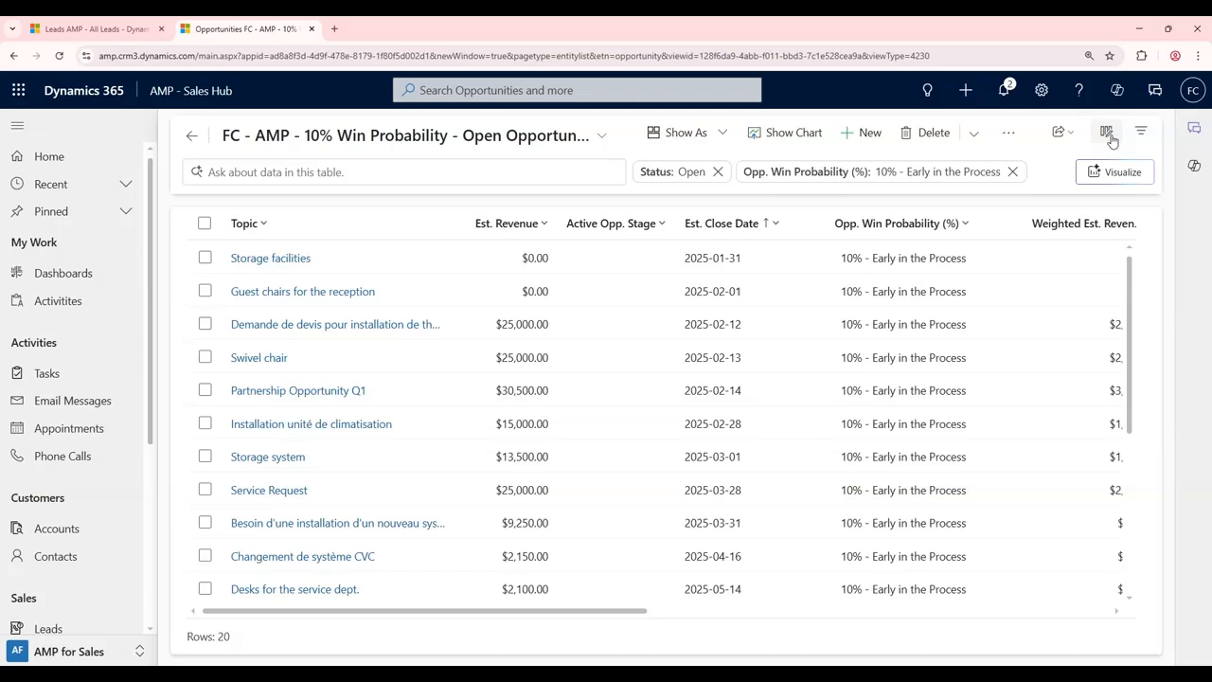
Step: In the filter editor, set the nested group to Or and add an Account = 30 Minutes Hit condition
click(1142, 138)
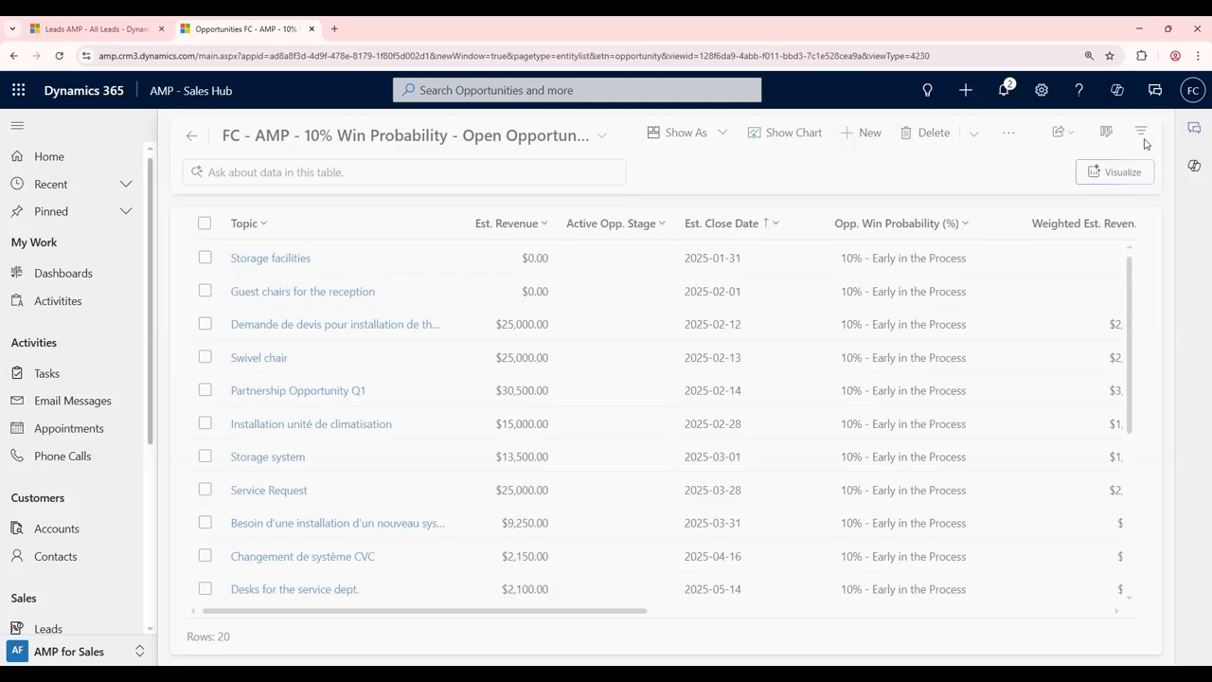
click(1142, 139)
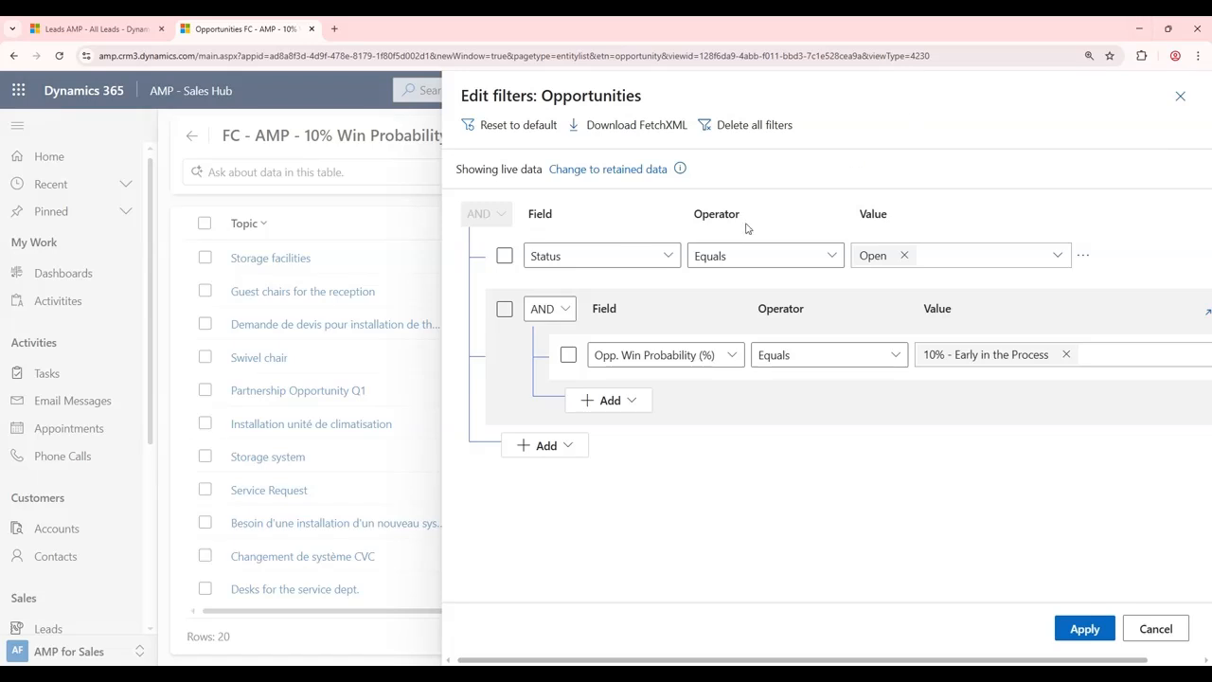
click(561, 310)
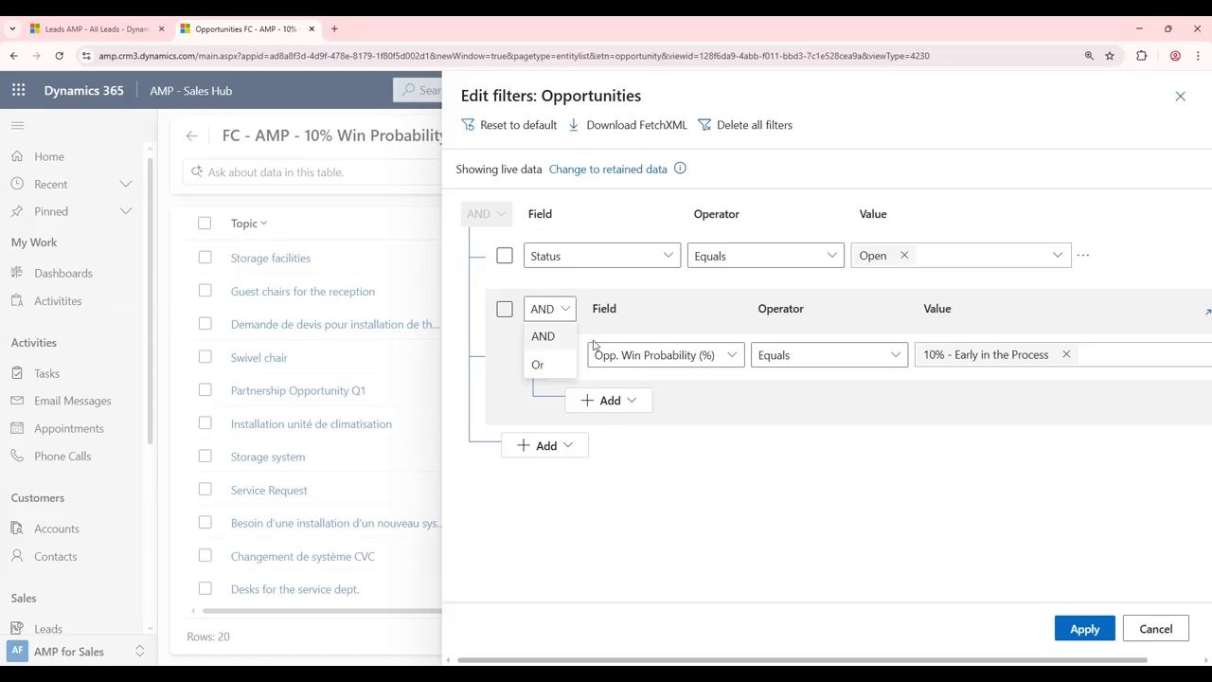
click(549, 366)
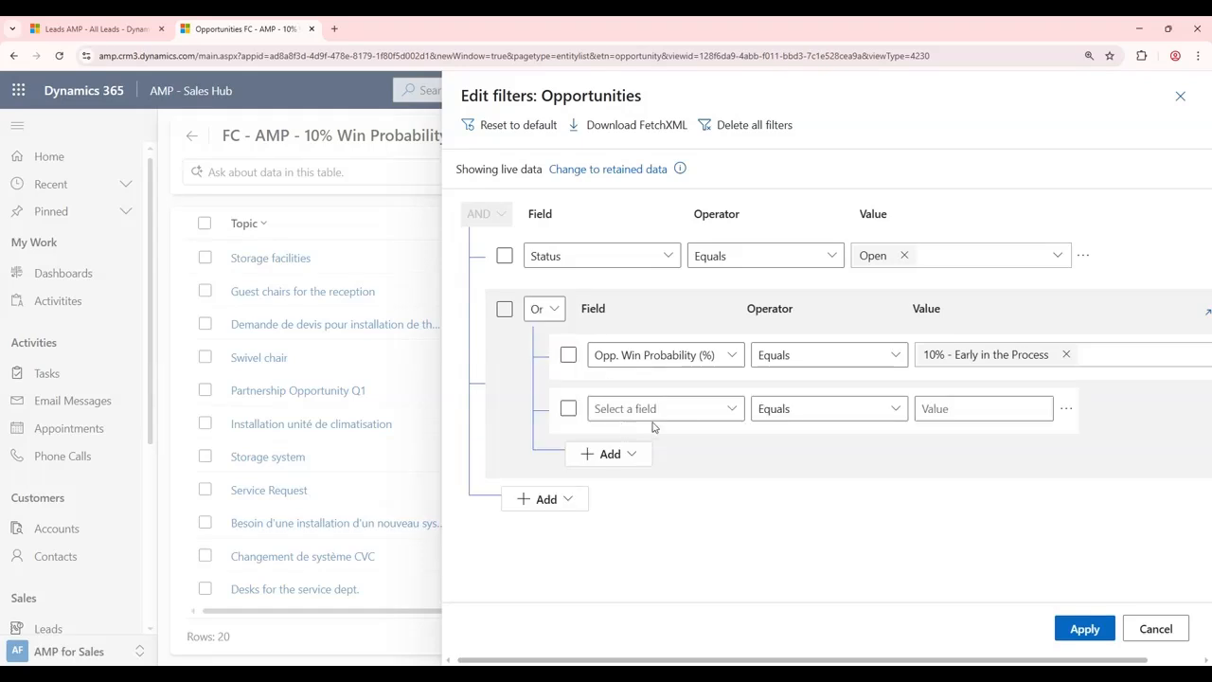
click(729, 408)
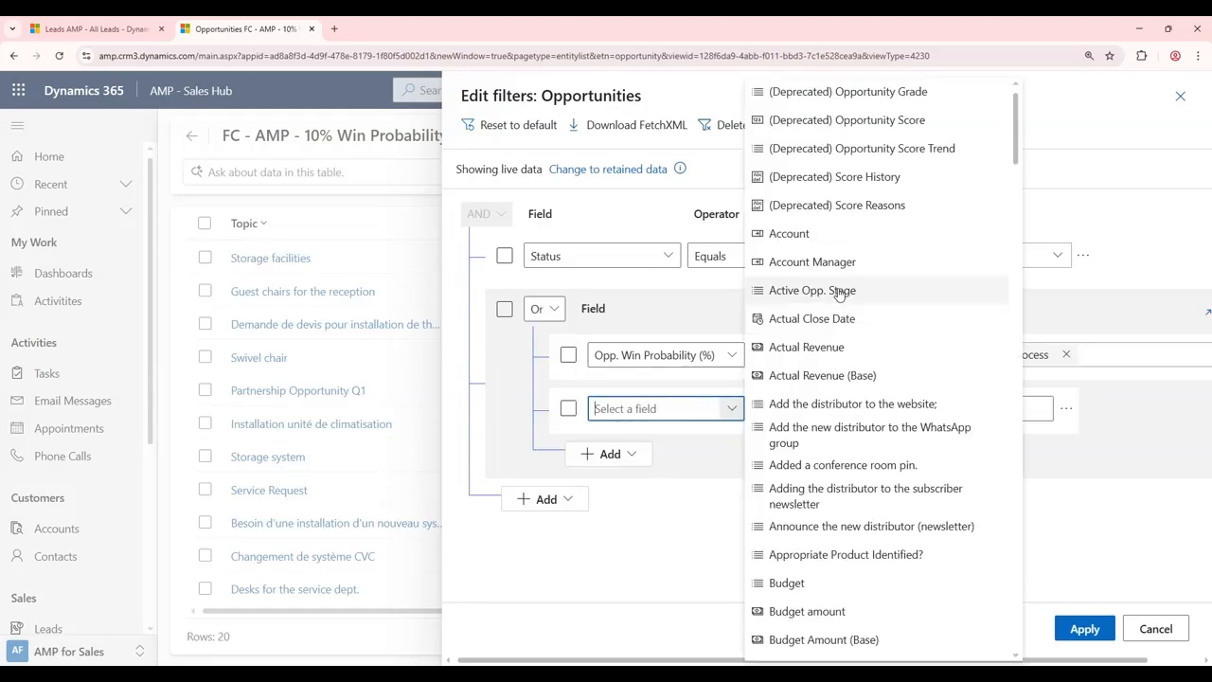
click(797, 235)
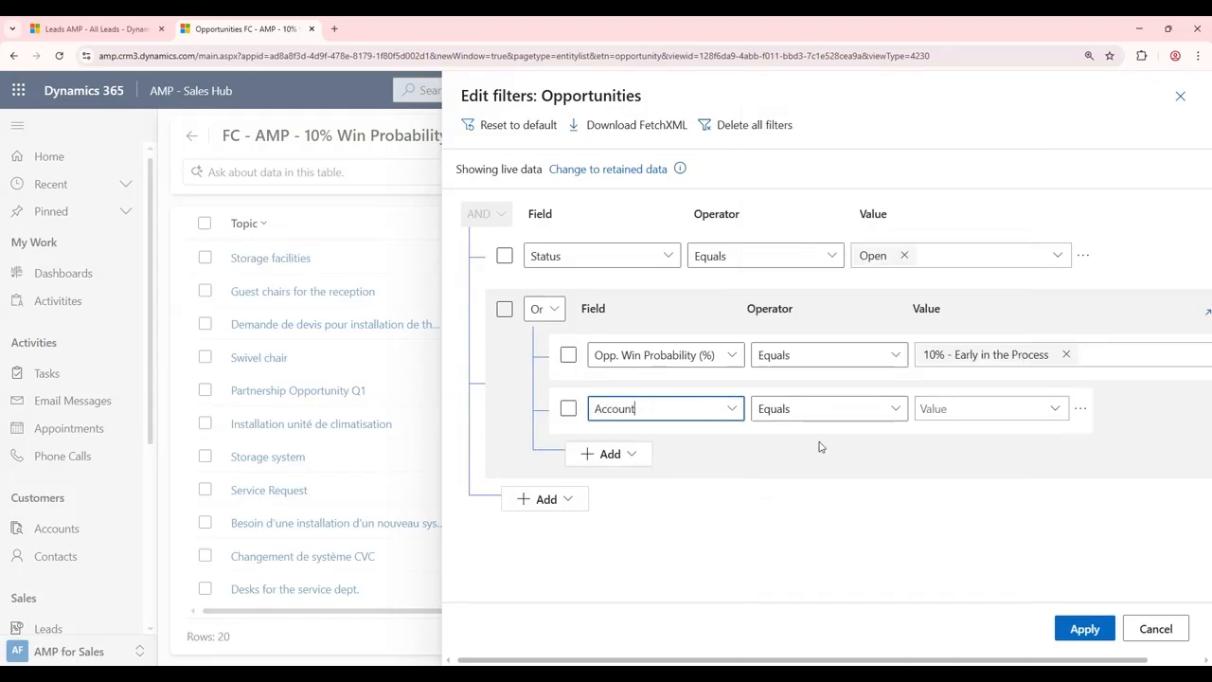
click(1003, 408)
click(982, 489)
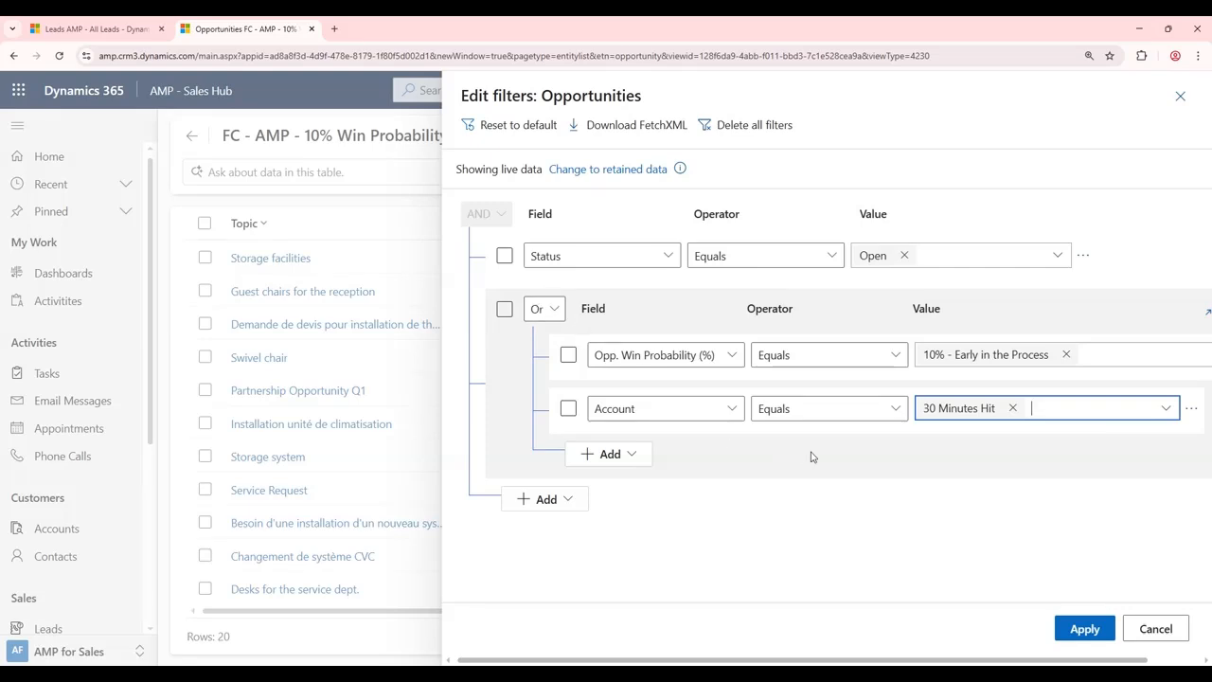
Step: Delete the Account condition, revert the group to AND, and add a new condition group below
scroll(1068, 657, right, 1)
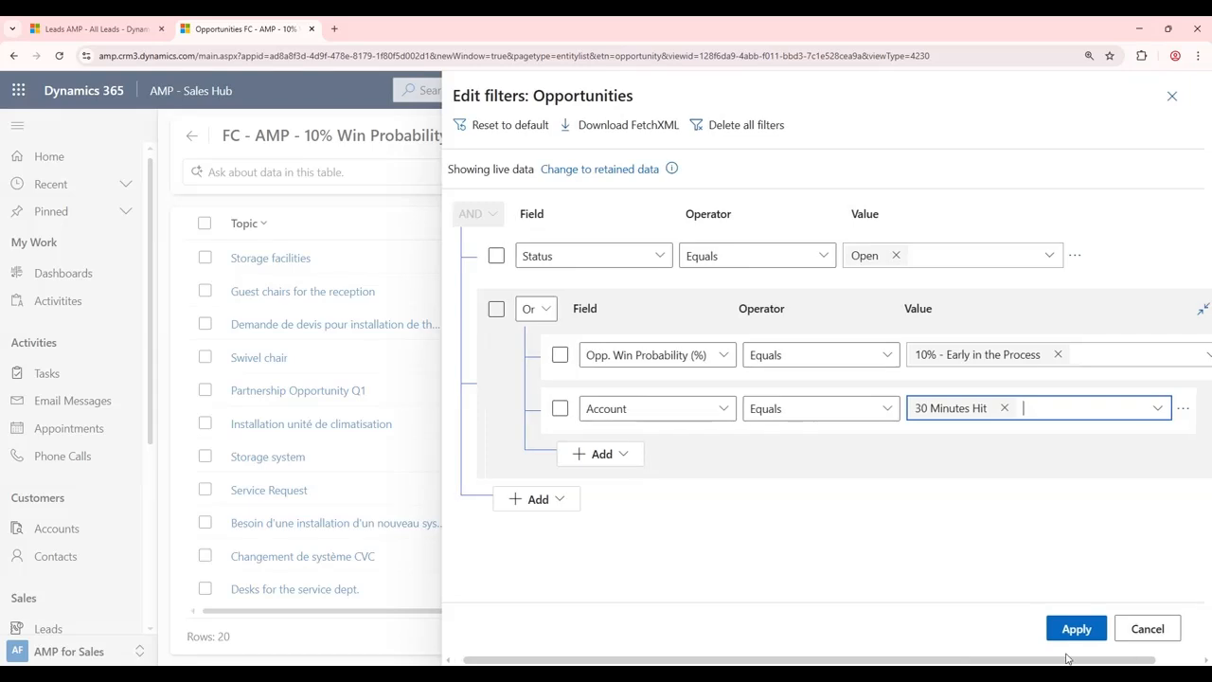
click(1138, 408)
click(1107, 422)
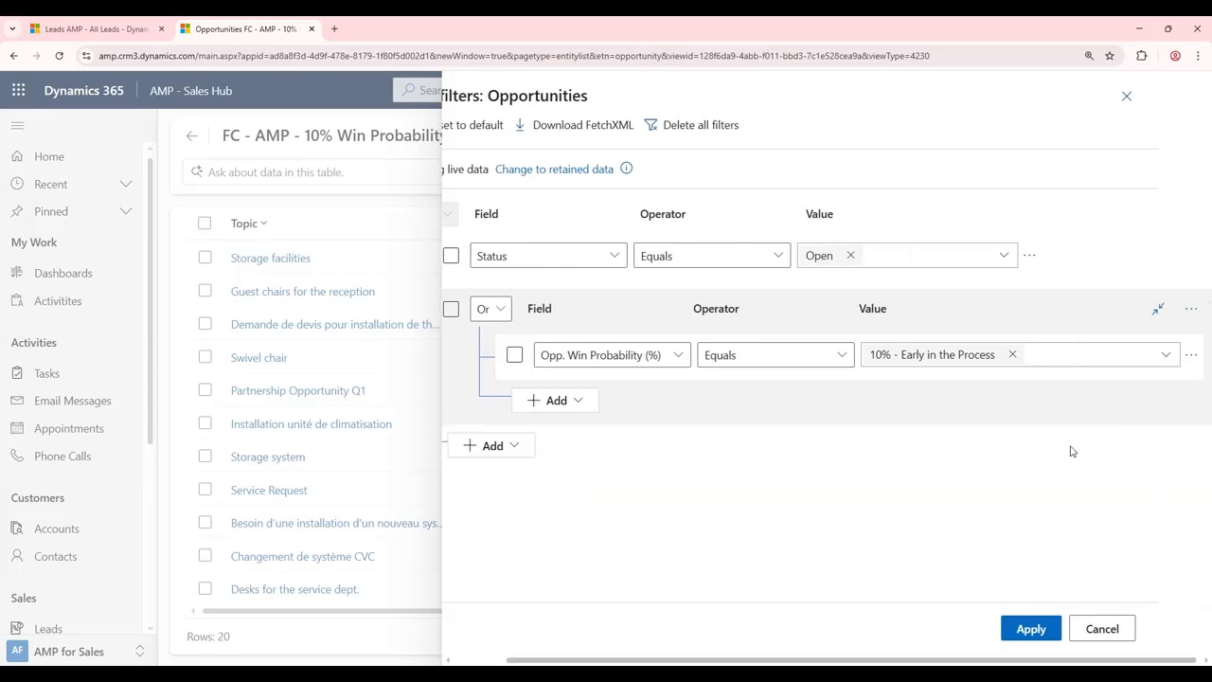
click(490, 308)
click(494, 334)
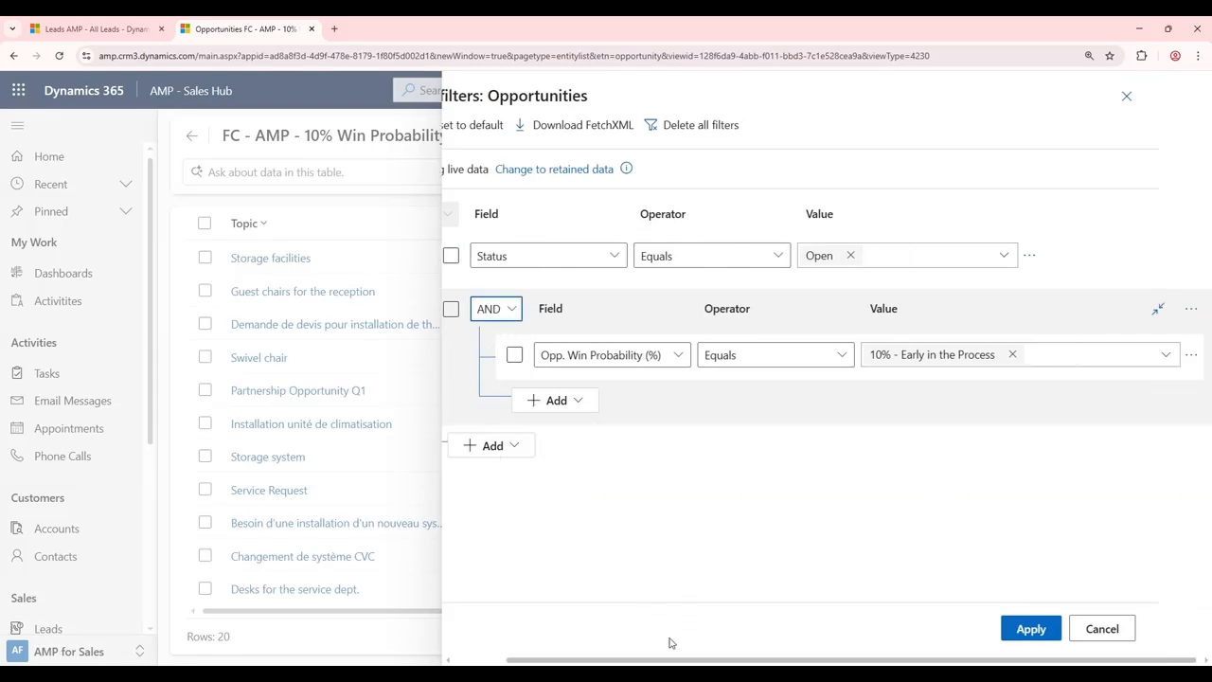
scroll(674, 655, left, 1)
click(572, 447)
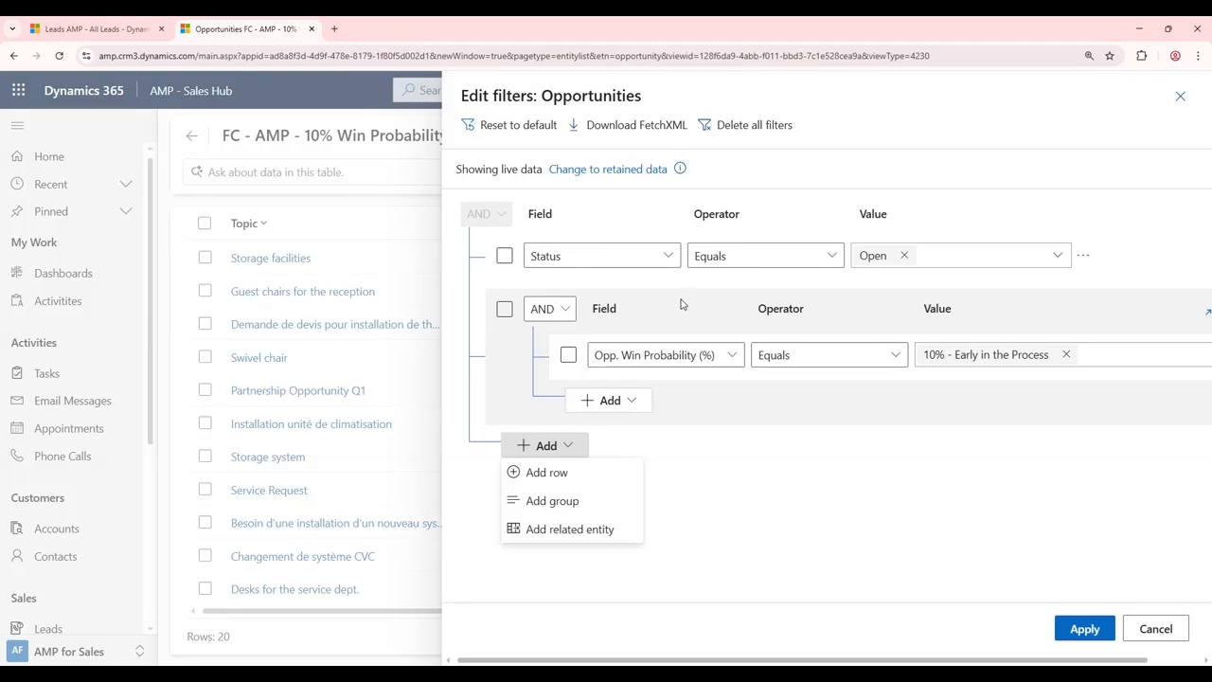
click(550, 502)
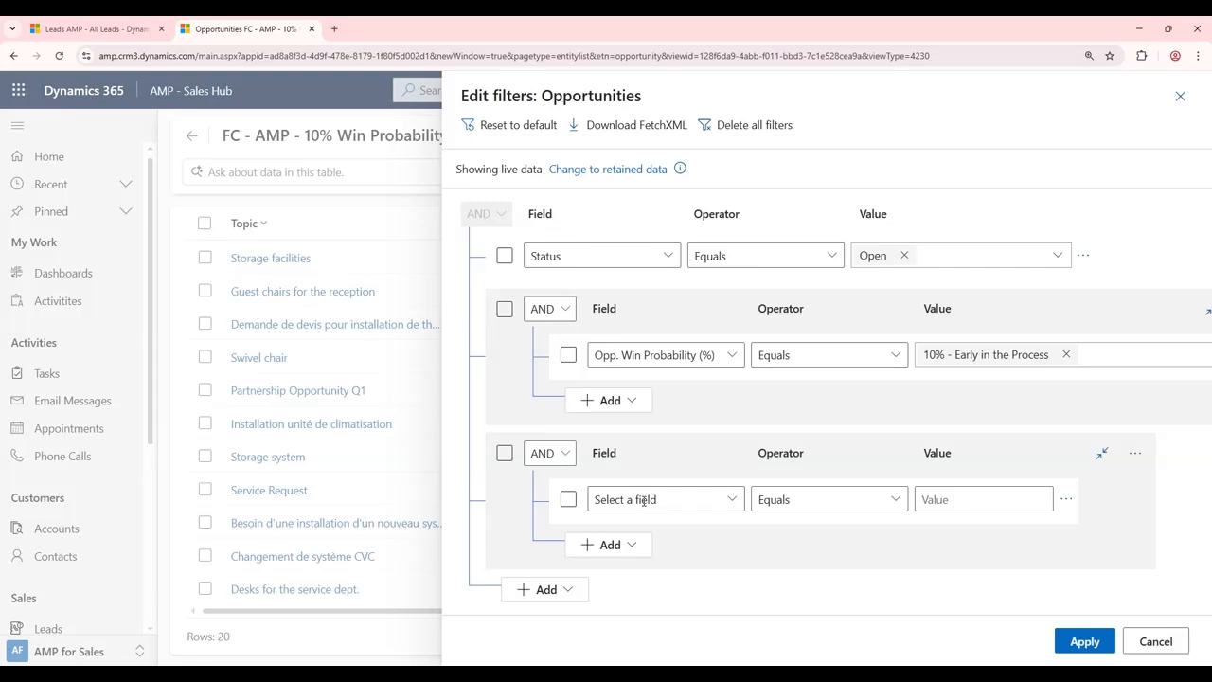
Step: Set the new group's first condition to Created On = This month
click(651, 499)
text(Created On)
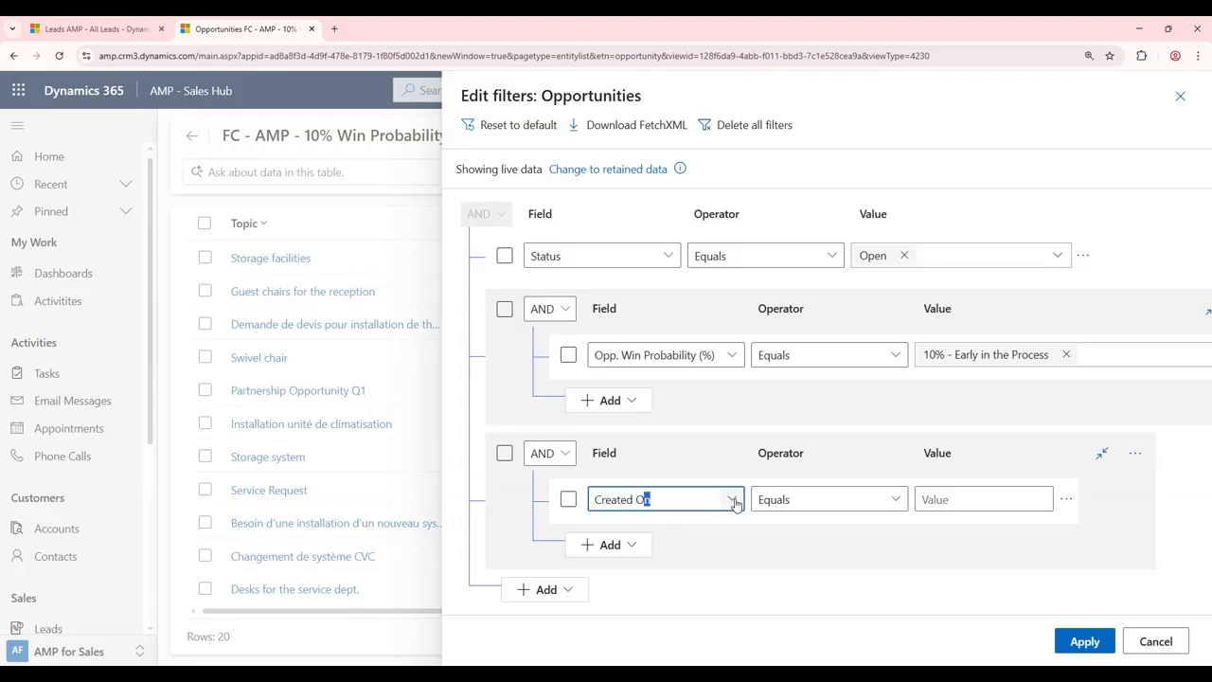
click(842, 565)
click(897, 502)
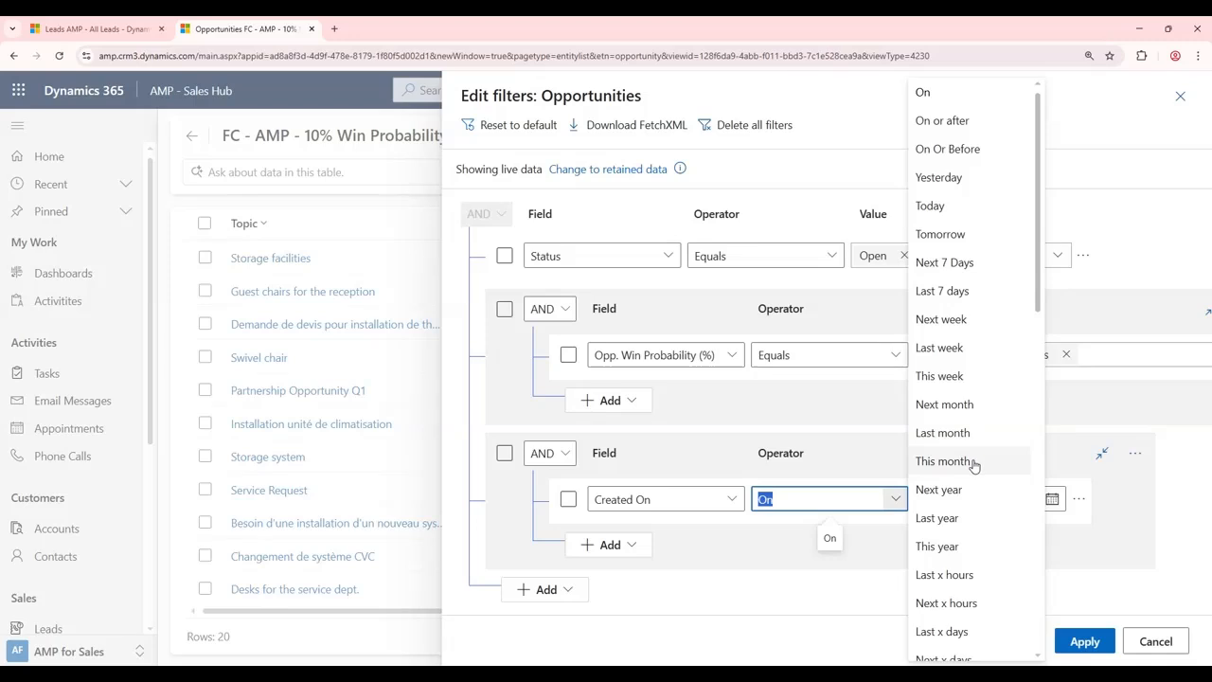
click(974, 462)
Step: Add a second condition row for Actual Close Date = This month
click(634, 544)
click(613, 571)
text(Actual Close Date)
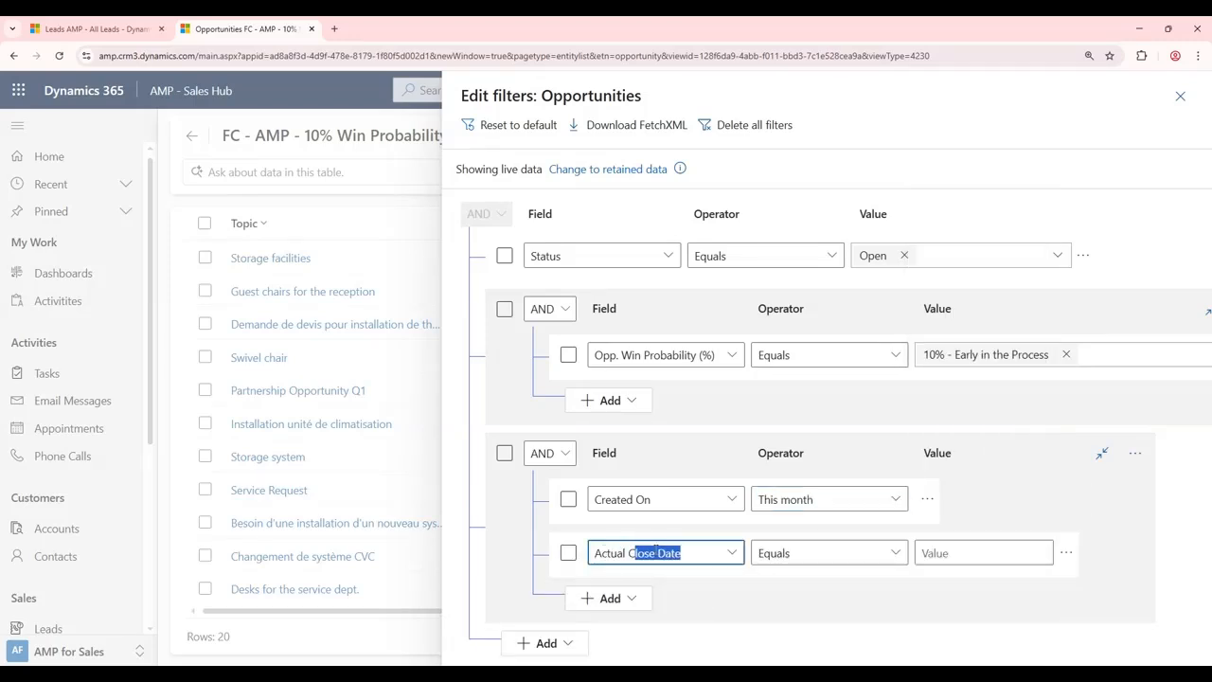
key(Return)
click(833, 552)
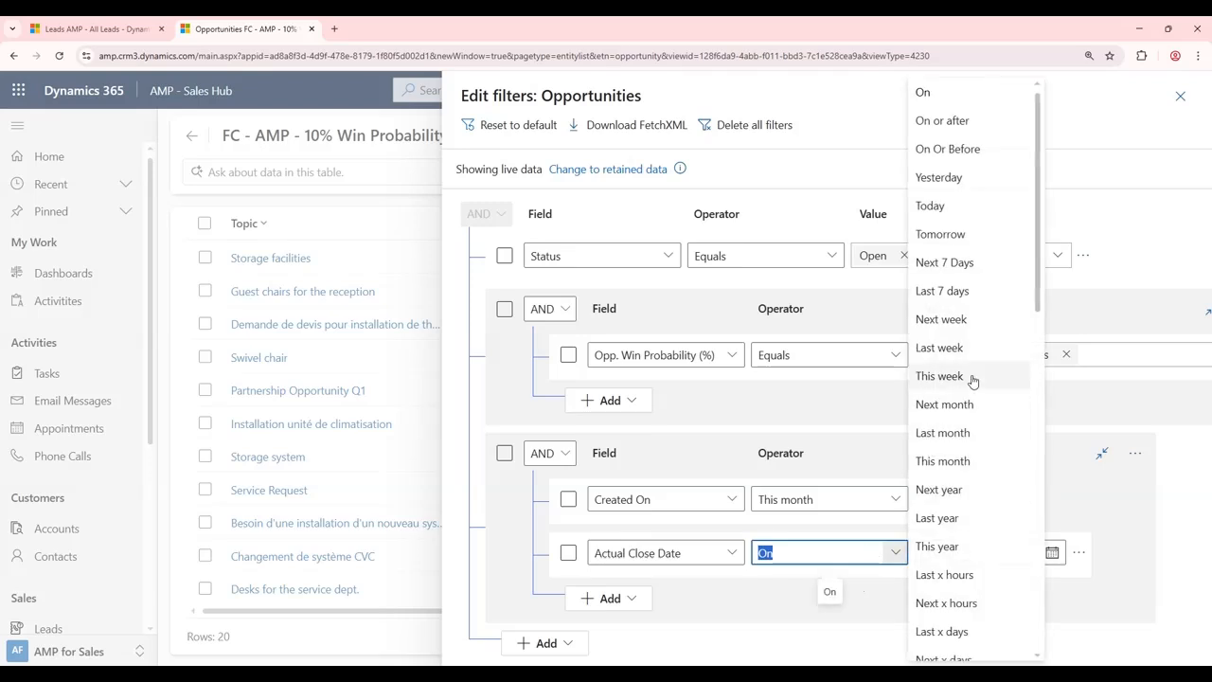
click(946, 461)
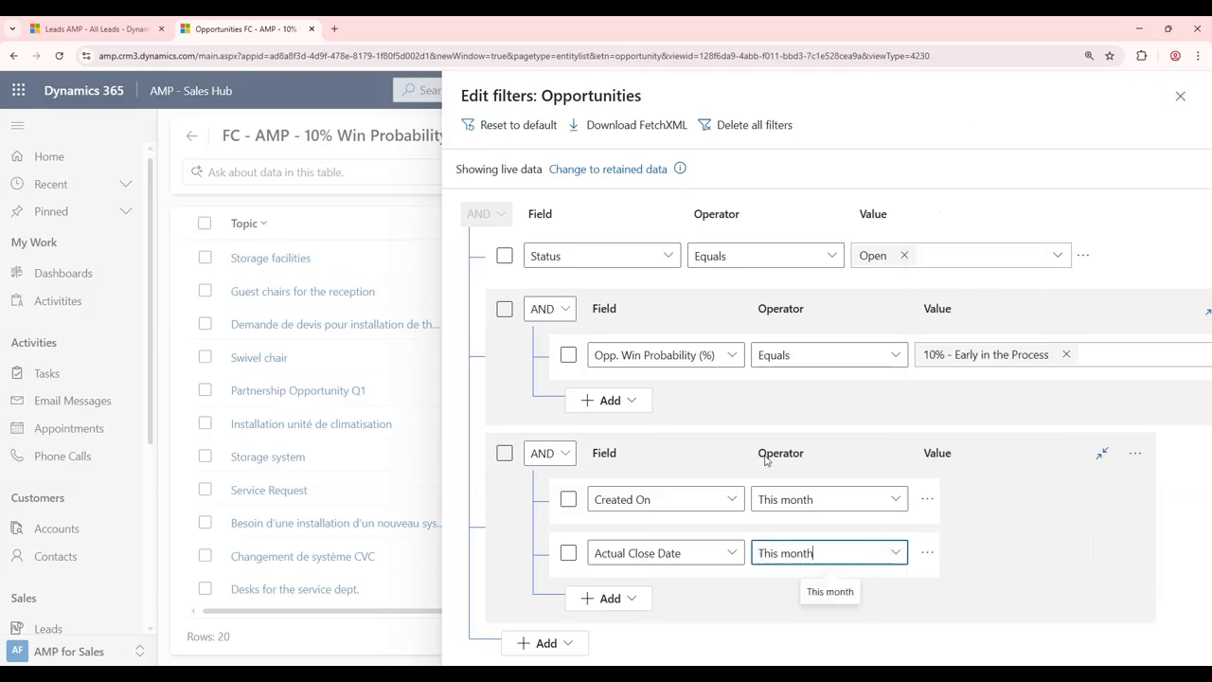
Step: Switch the group to Or, then close the filter editor without applying changes
click(569, 461)
click(541, 509)
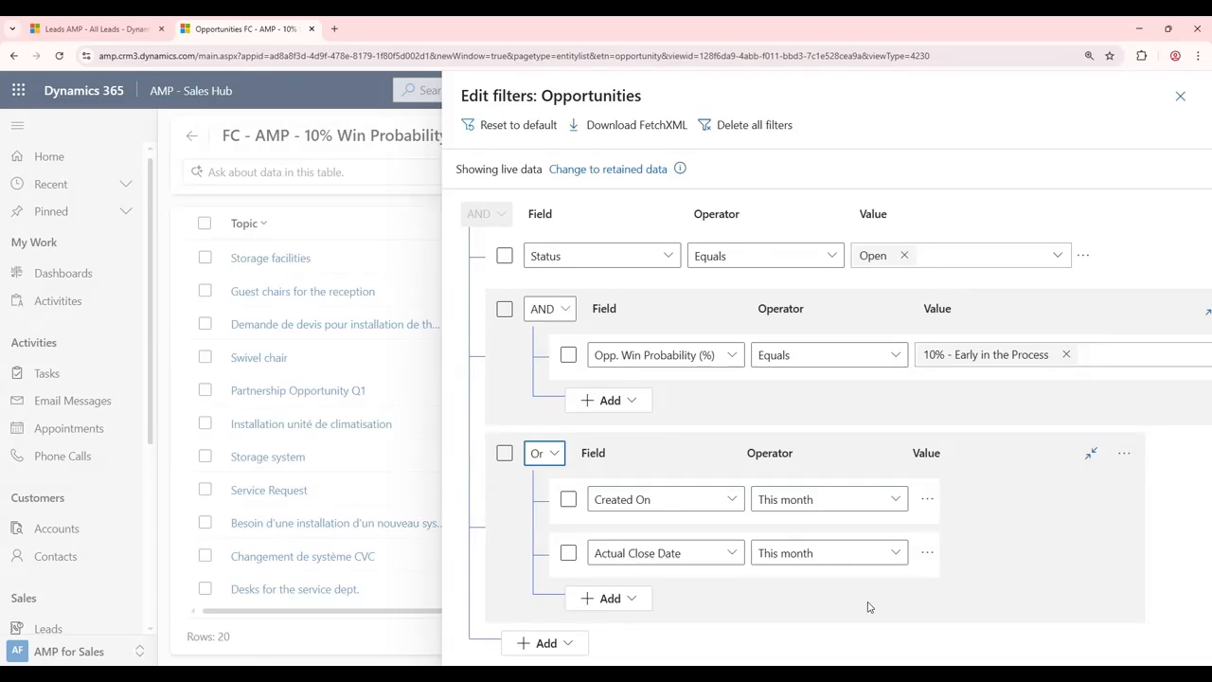
click(568, 644)
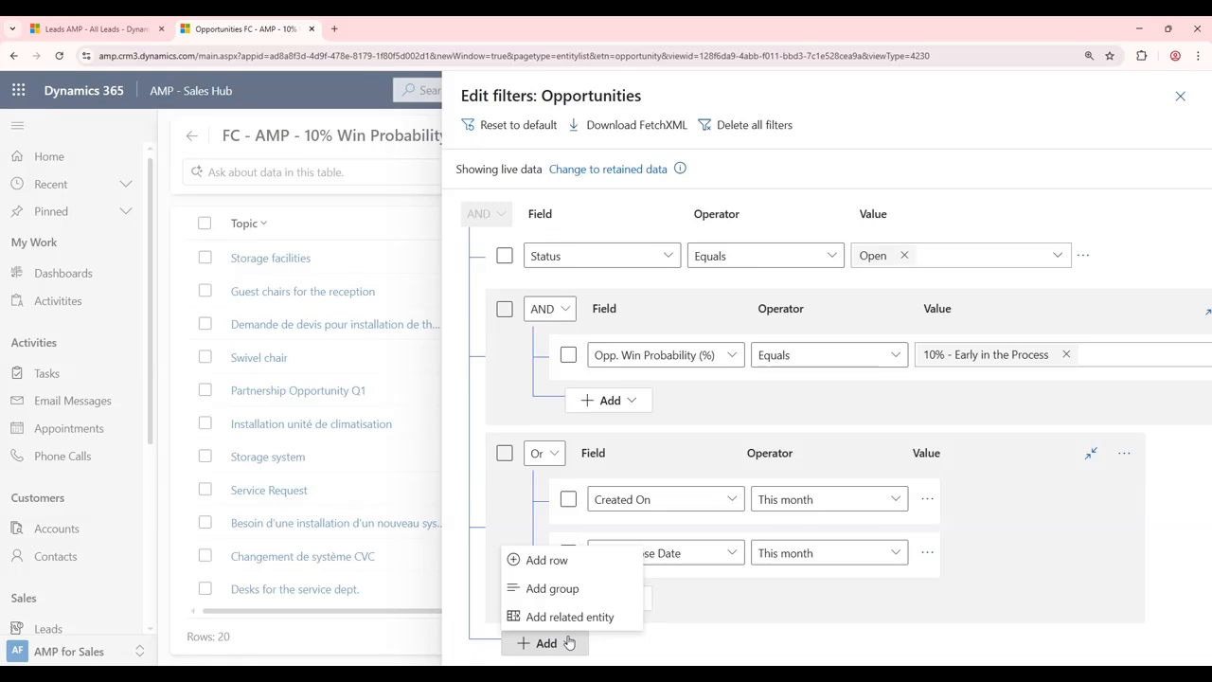
click(663, 647)
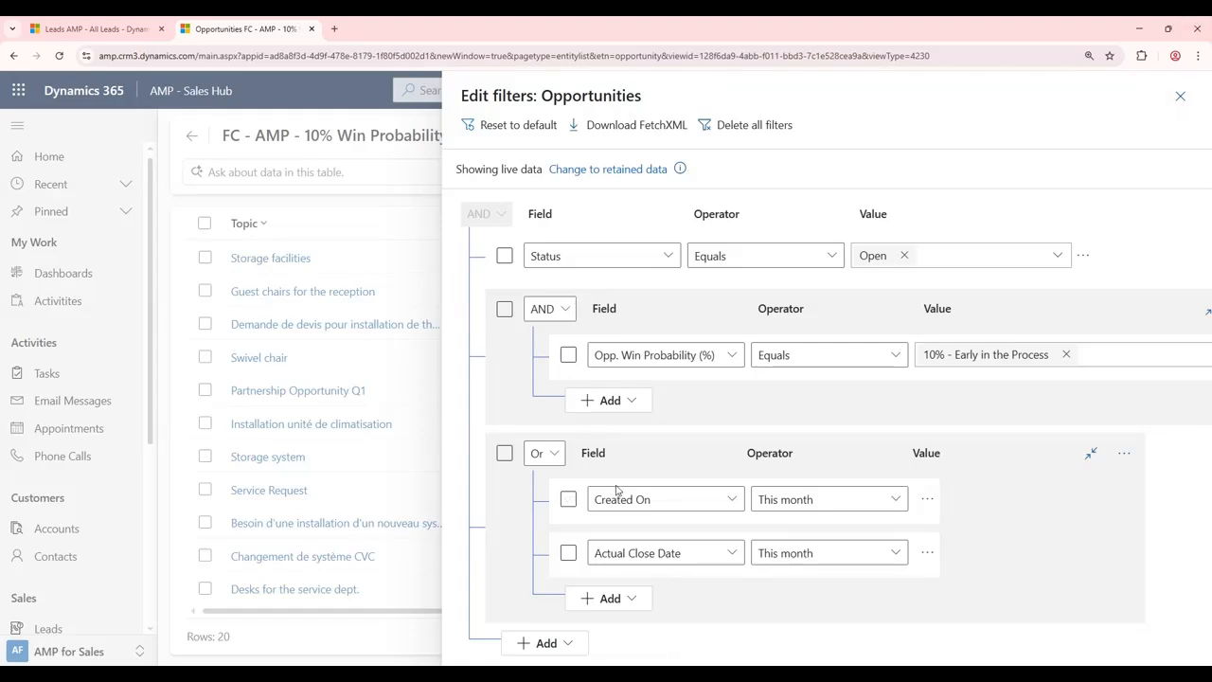
click(1181, 98)
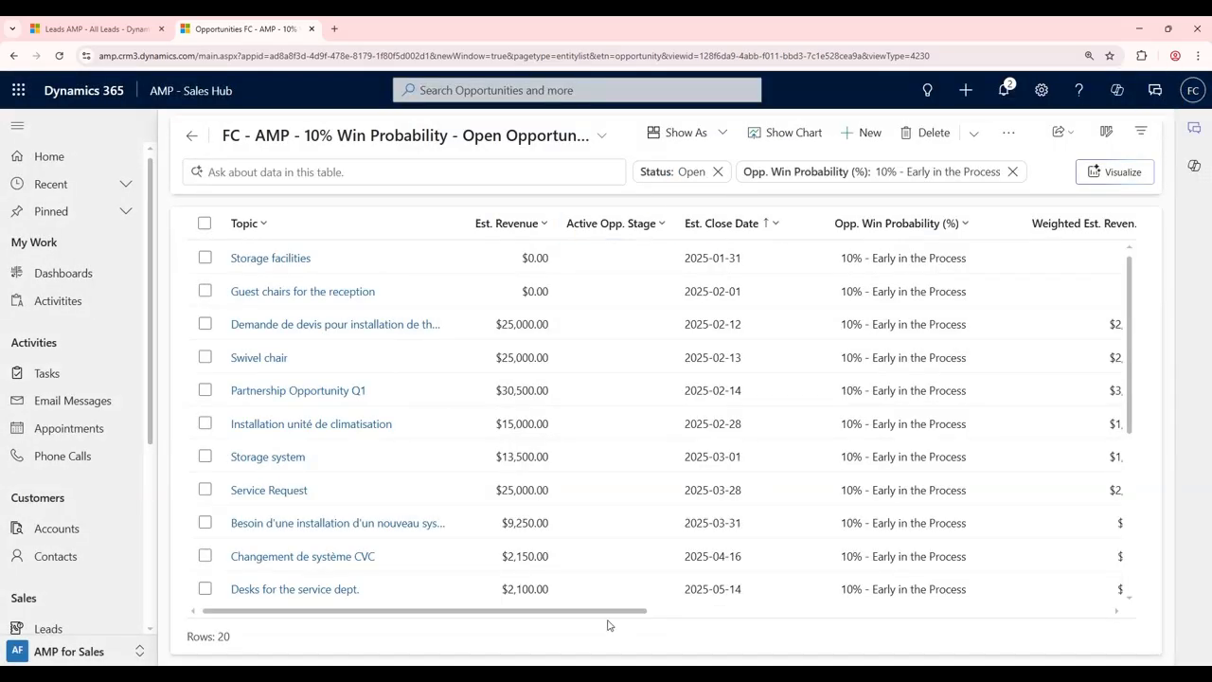
drag(616, 612, 784, 612)
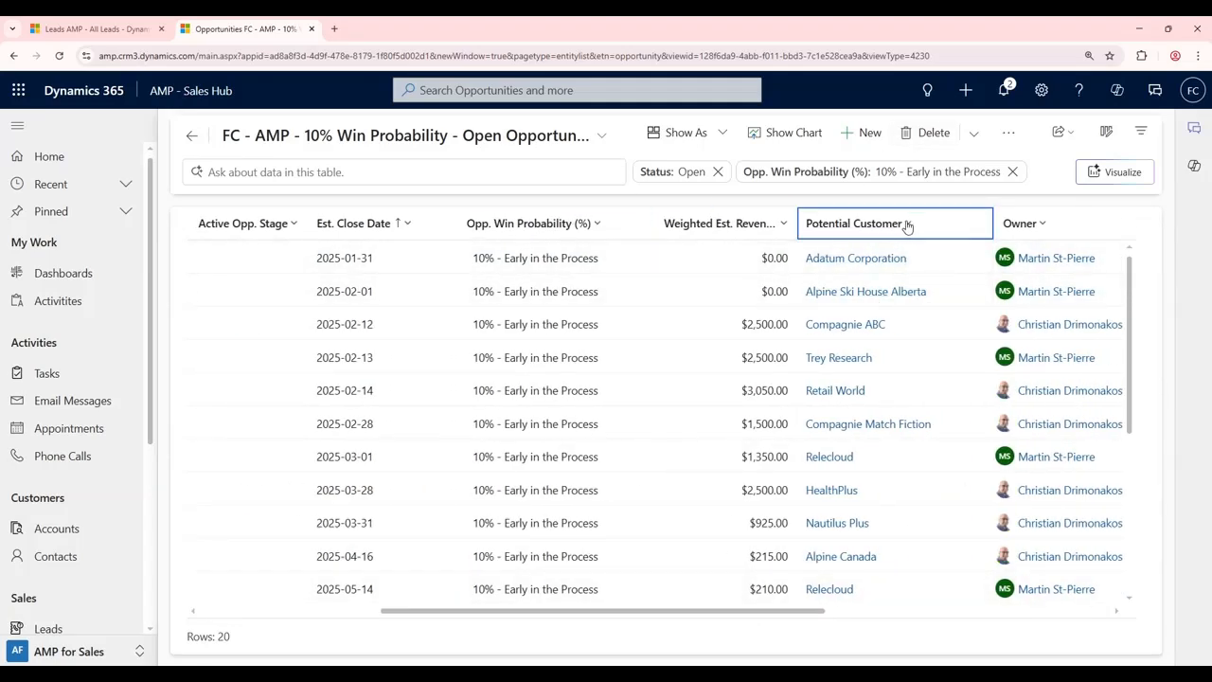
click(1033, 229)
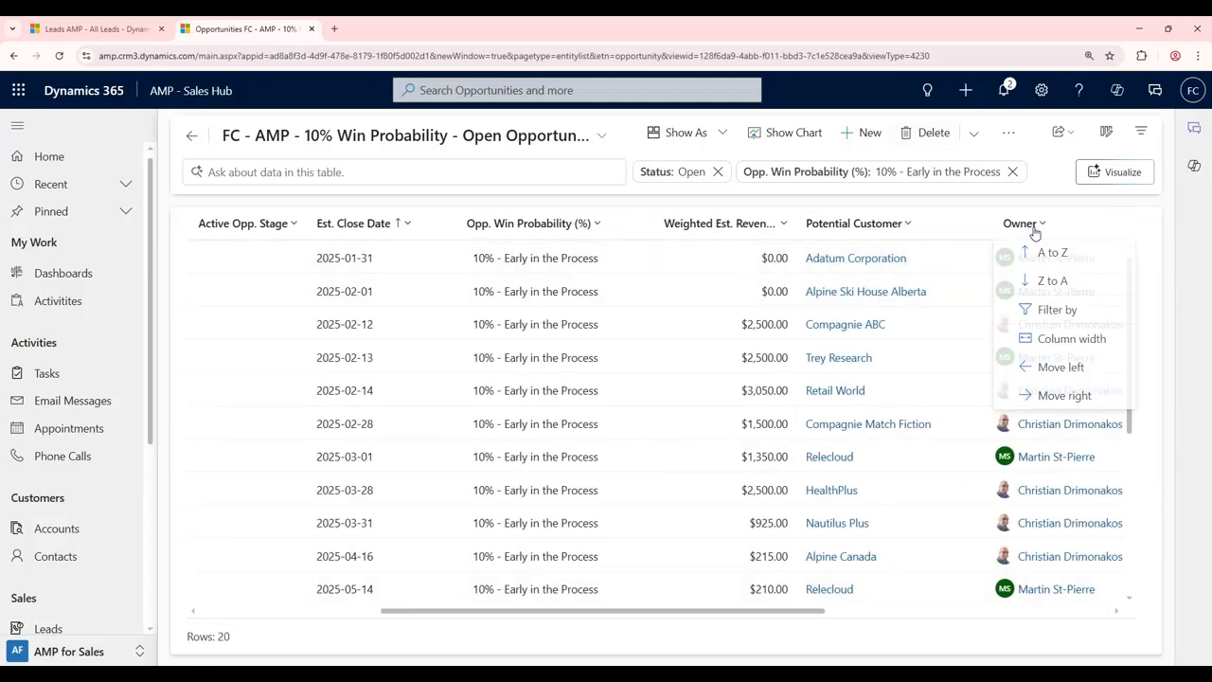
click(1049, 312)
click(1076, 339)
text(martin st)
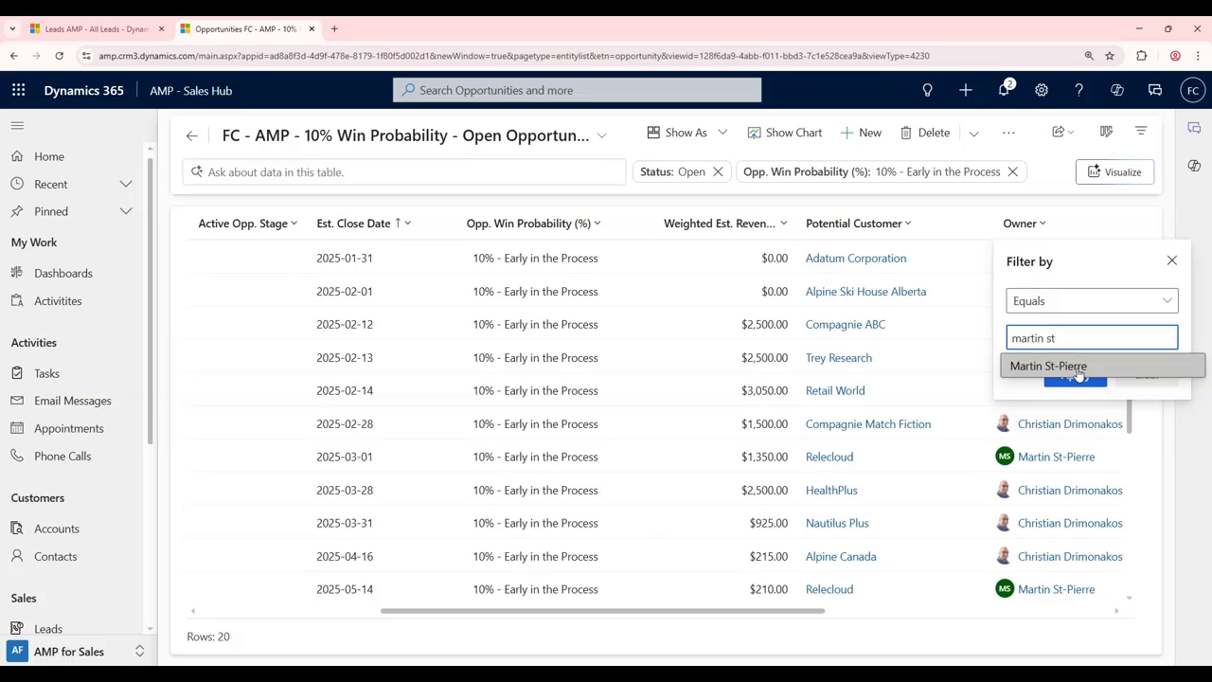
click(1077, 367)
click(1080, 396)
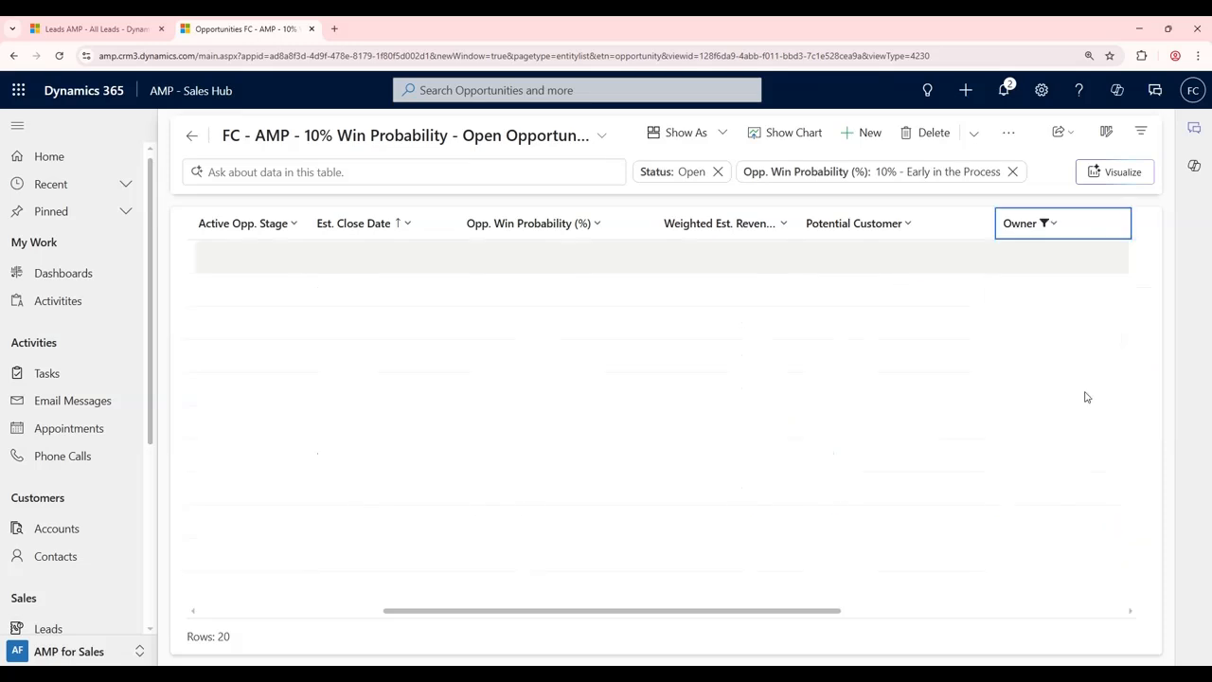
click(1052, 221)
click(1081, 339)
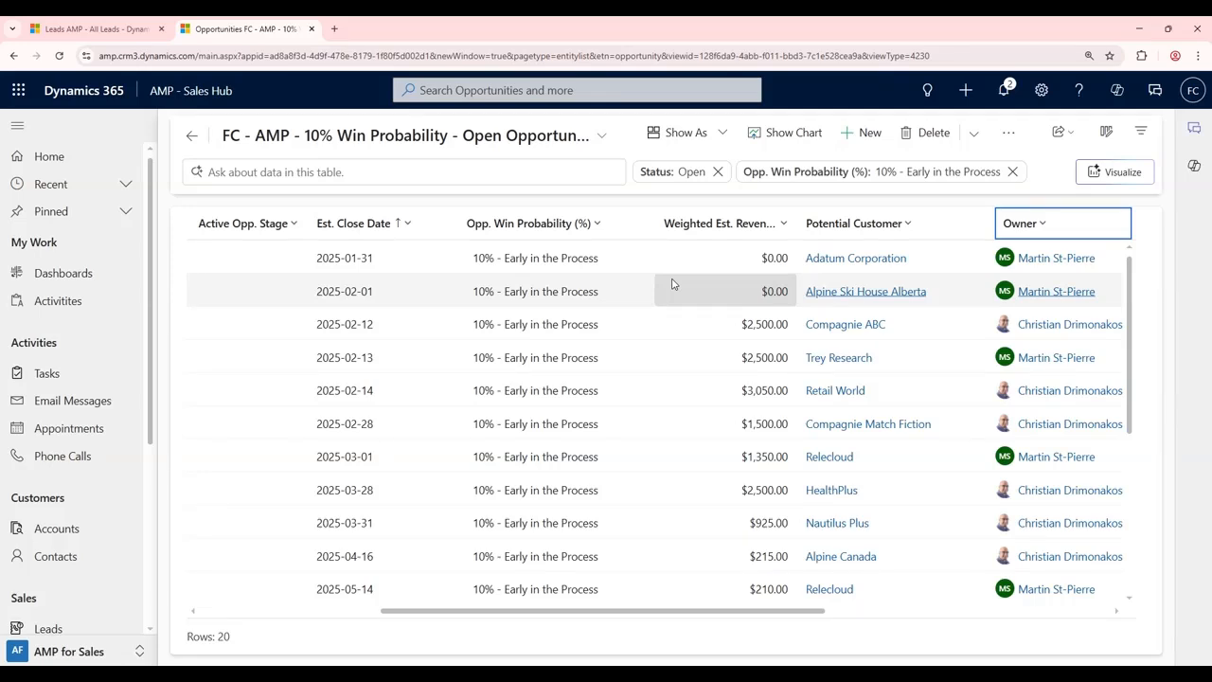
Step: Ask the table 'All Opportunity that will close in February 2025', narrowing it to 5 opportunities
click(294, 173)
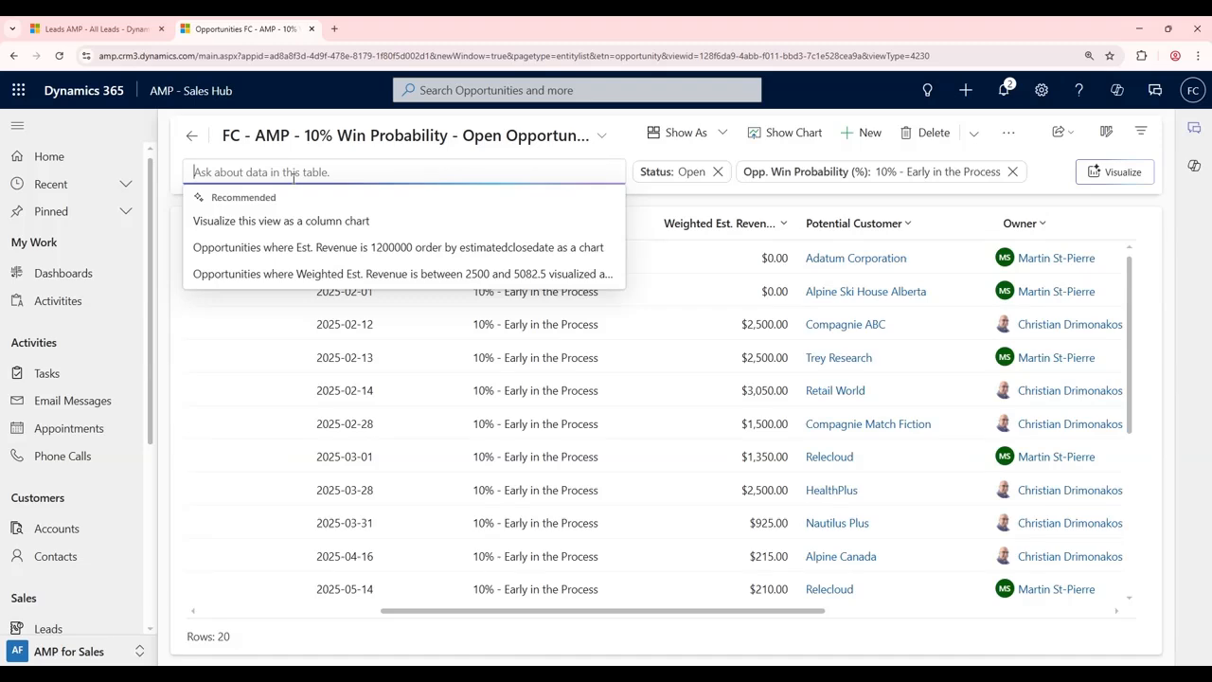
text(All Opportunity that will)
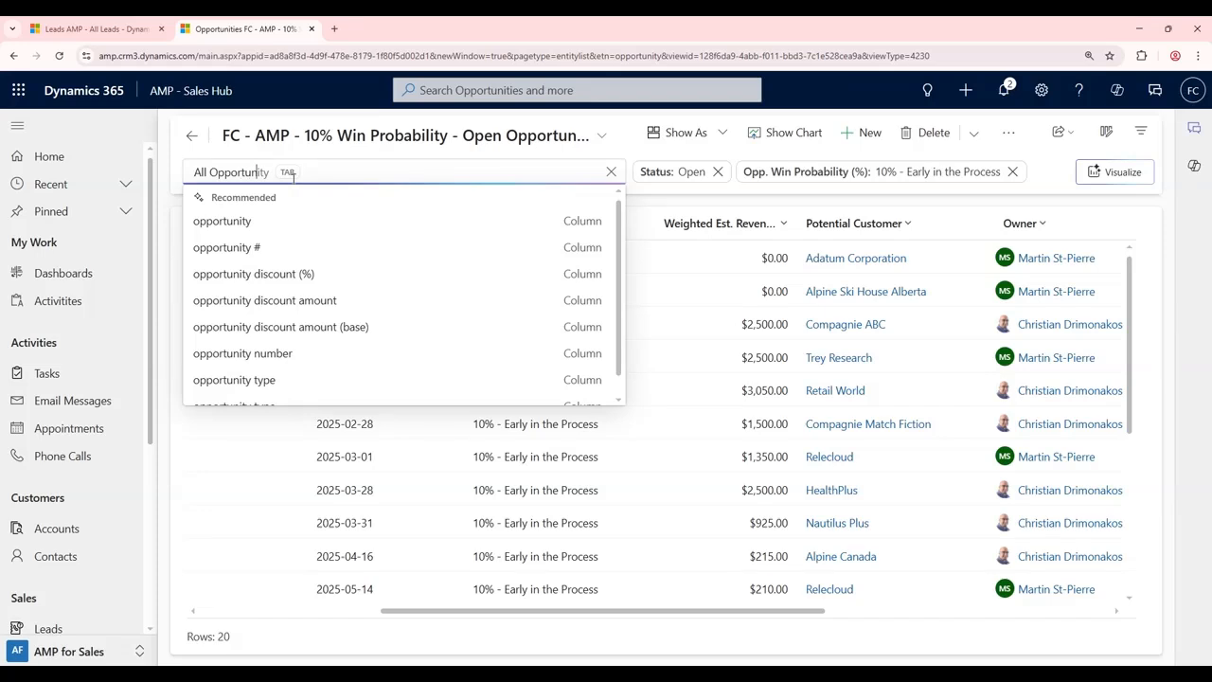
text( clos)
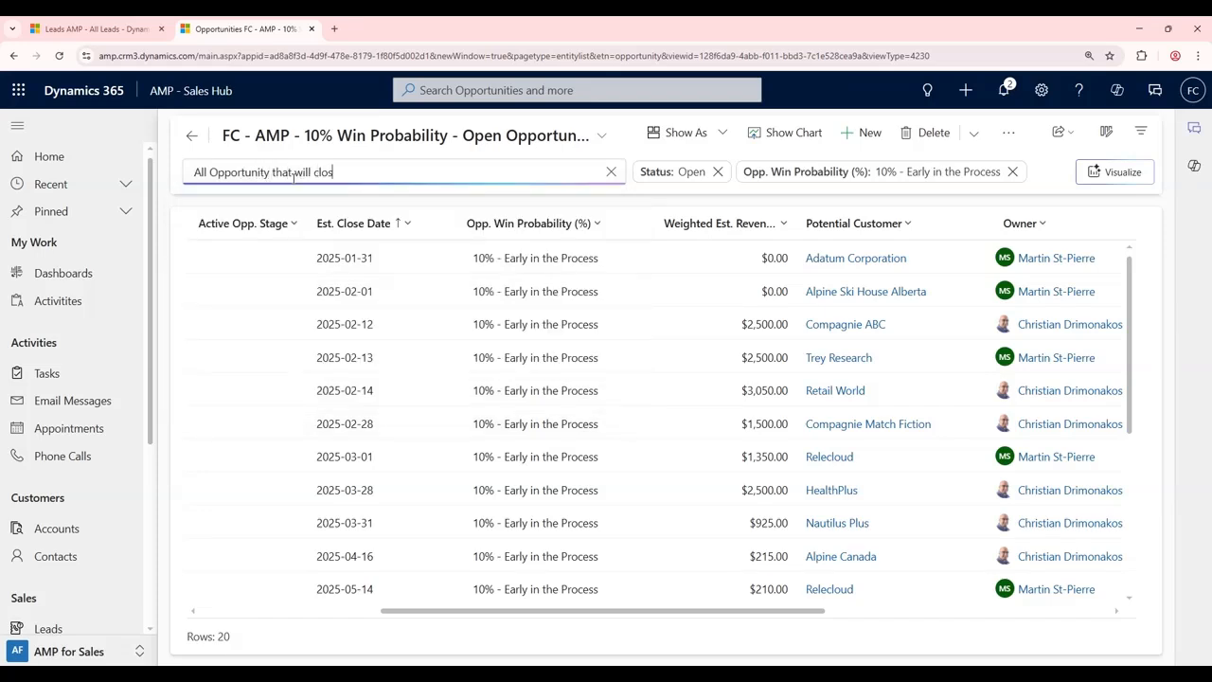
text(e in February 2025)
key(Return)
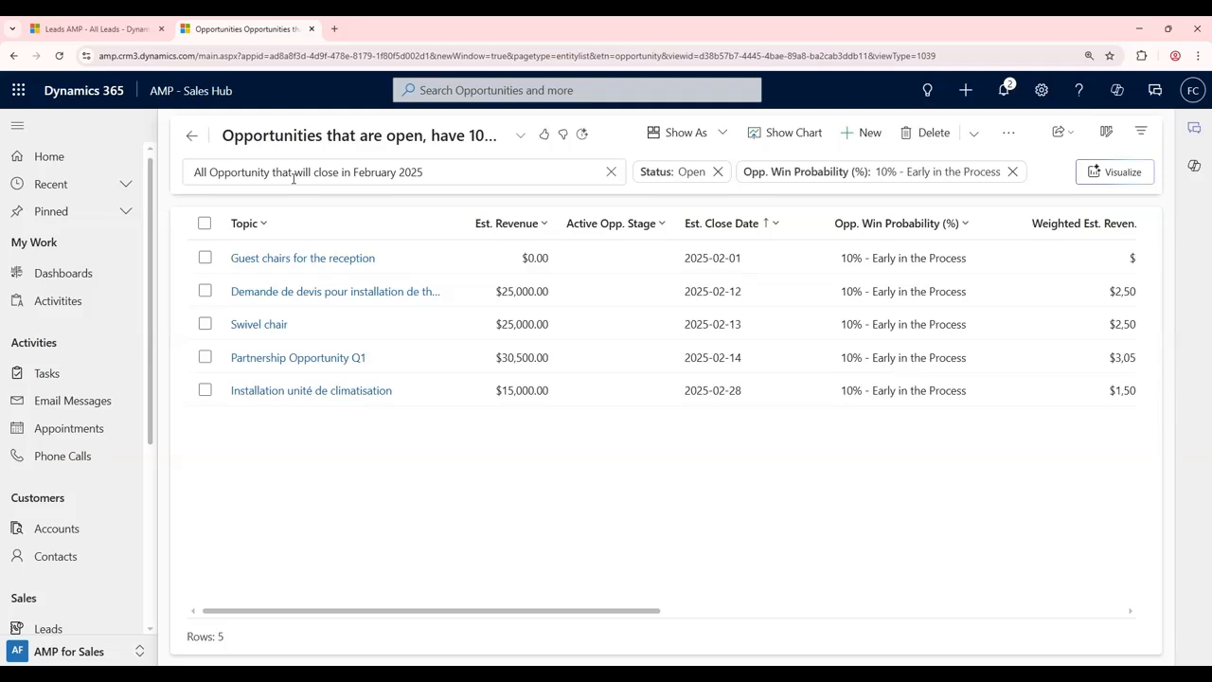
click(515, 137)
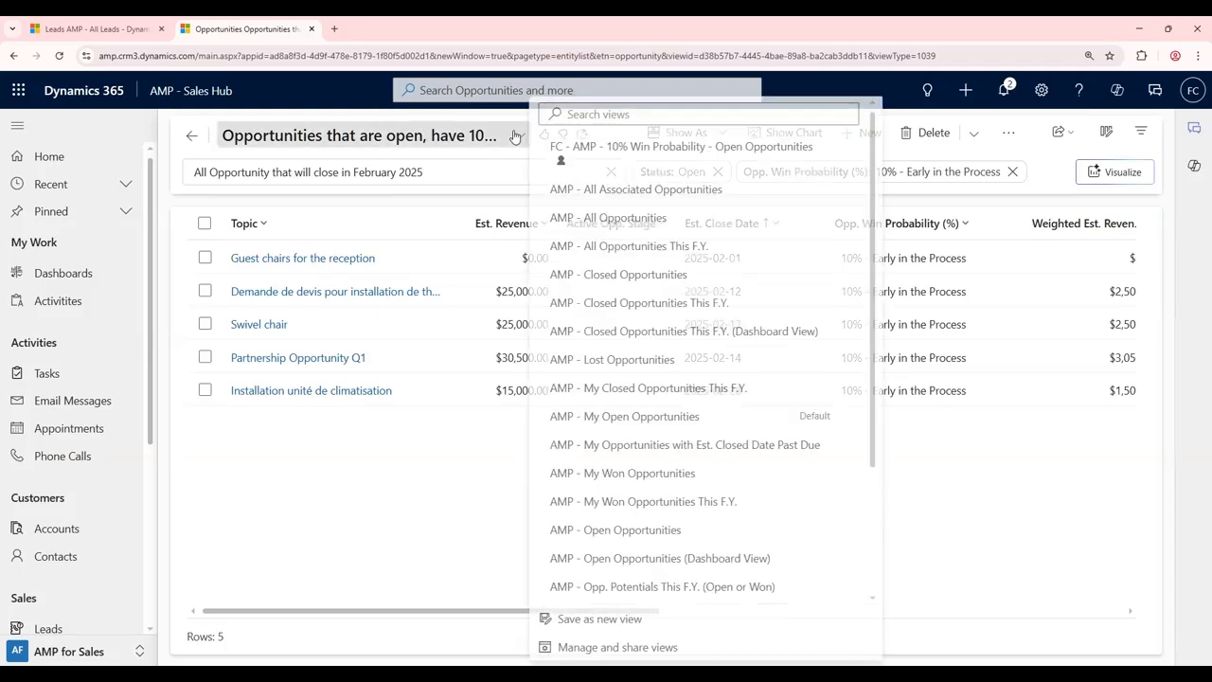
click(1104, 491)
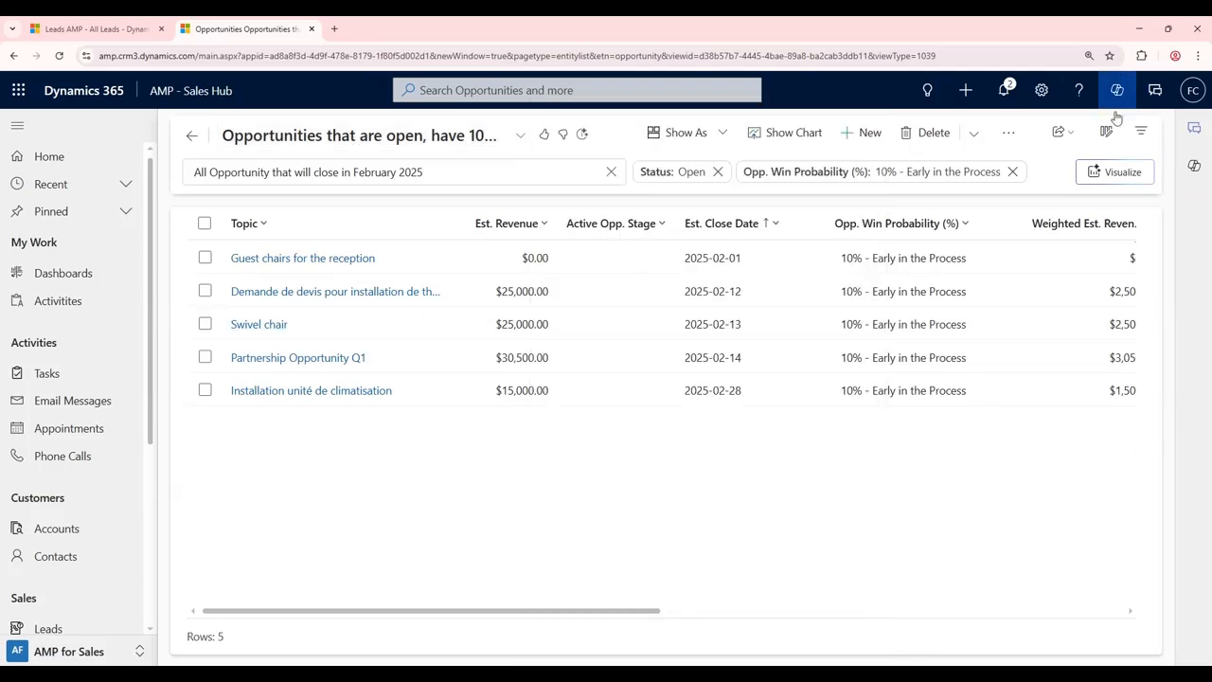
click(1142, 131)
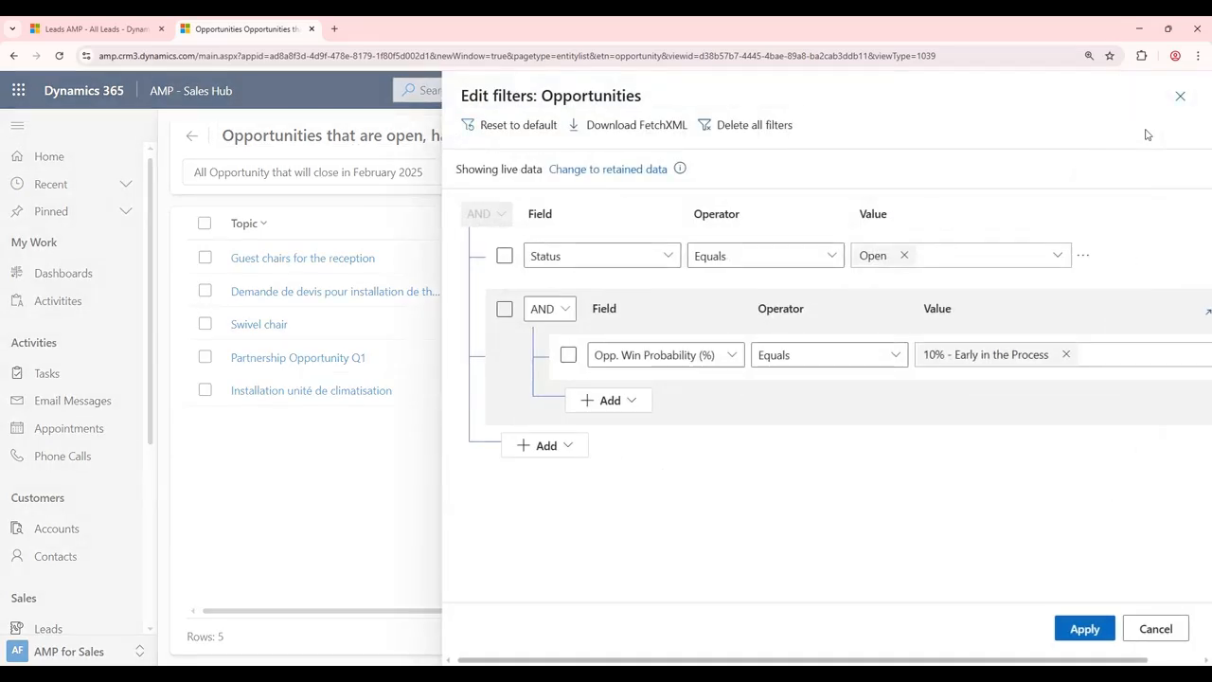
click(1155, 629)
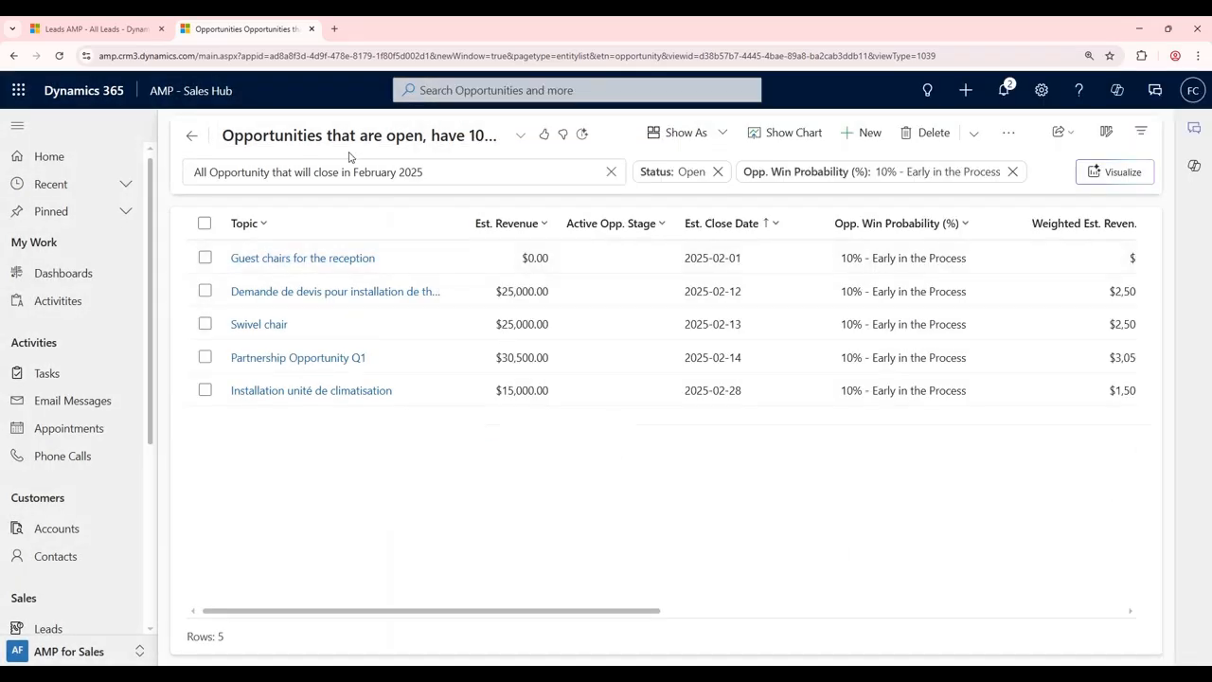